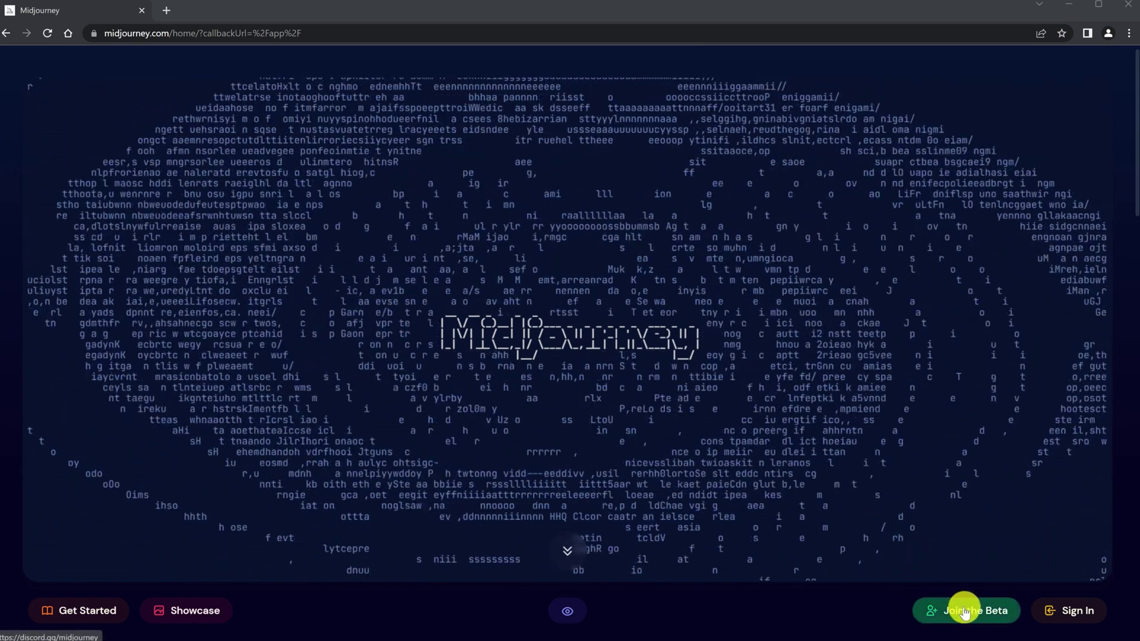
# - Follow the 'Join the Beta' link on midjourney.com to Midjourney's Discord invite
pyautogui.click(964, 611)
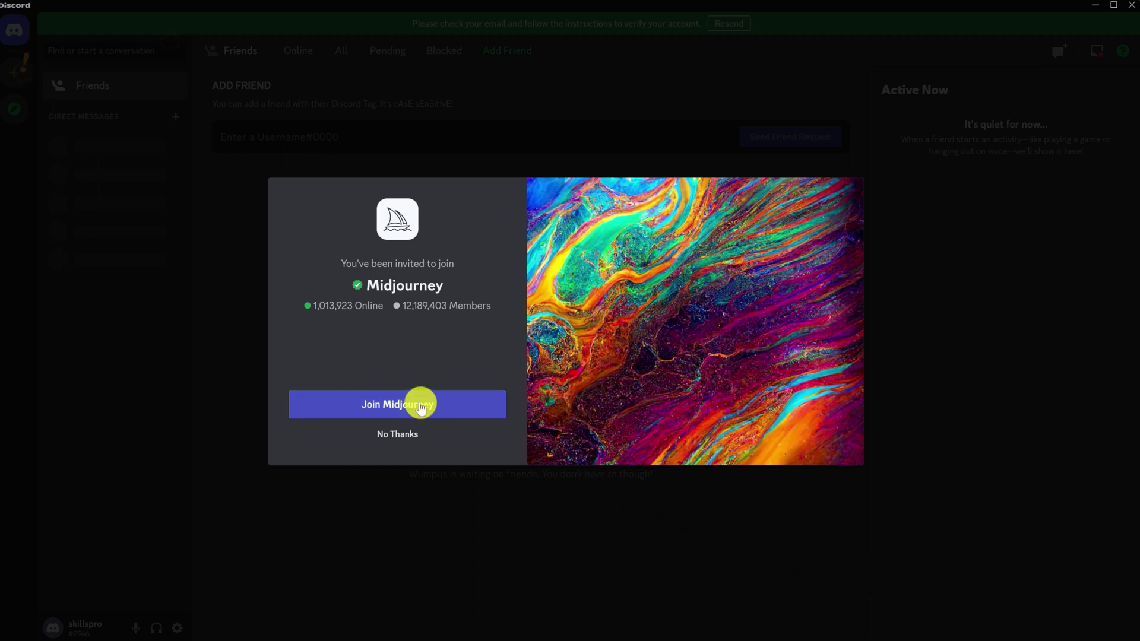
# - Accept the Midjourney server invite and pass the hCaptcha by selecting the five soccer-ball tiles
pyautogui.click(420, 405)
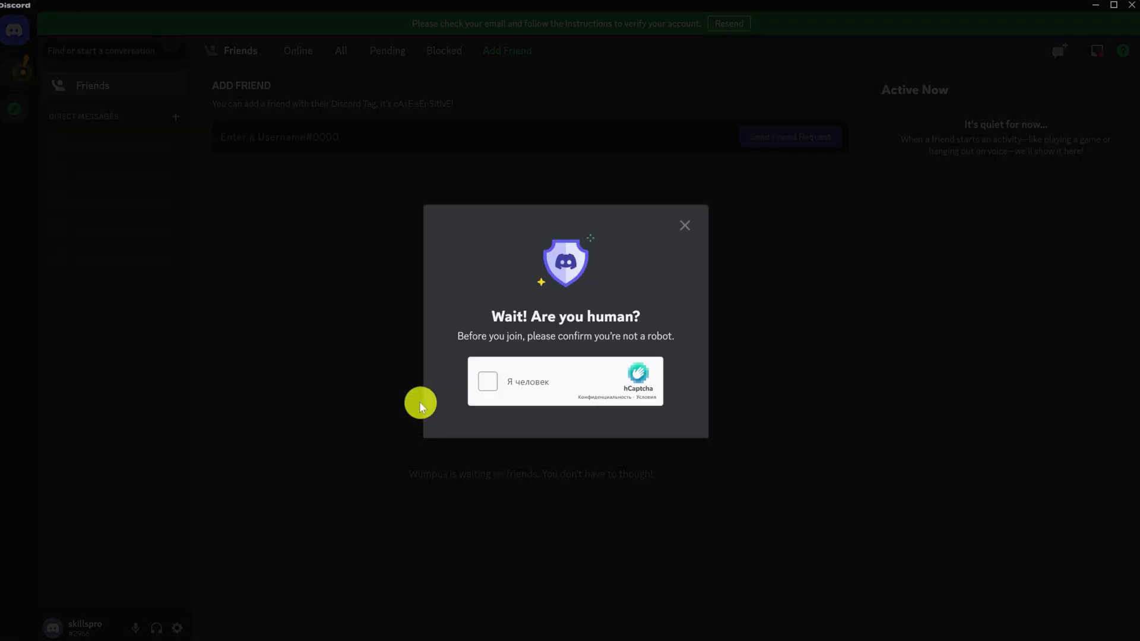
pyautogui.click(487, 382)
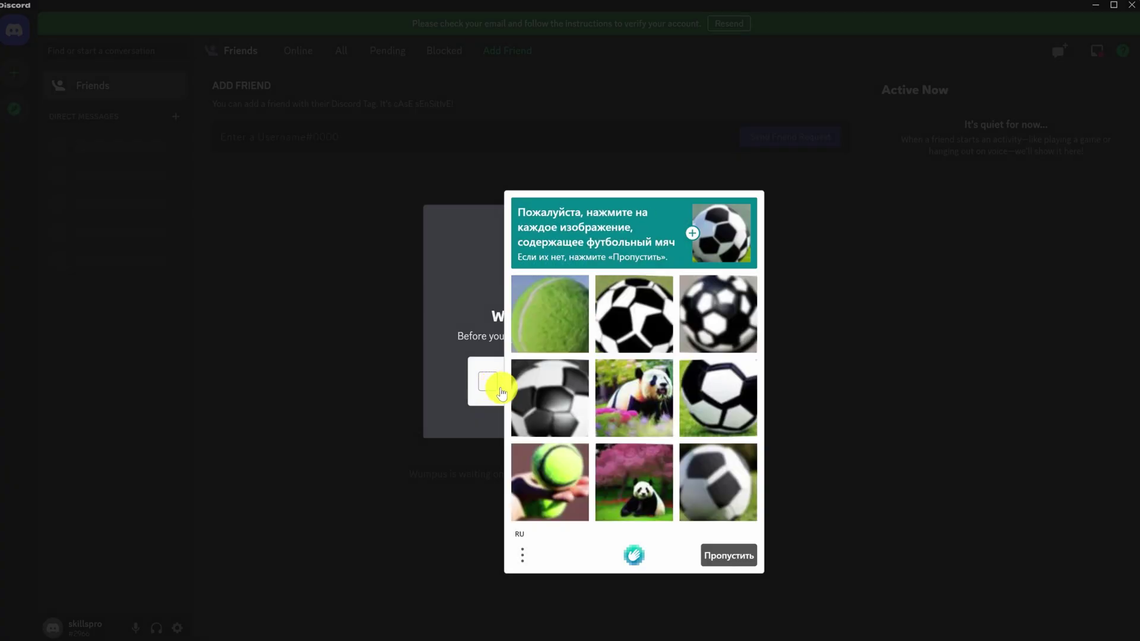
pyautogui.click(640, 318)
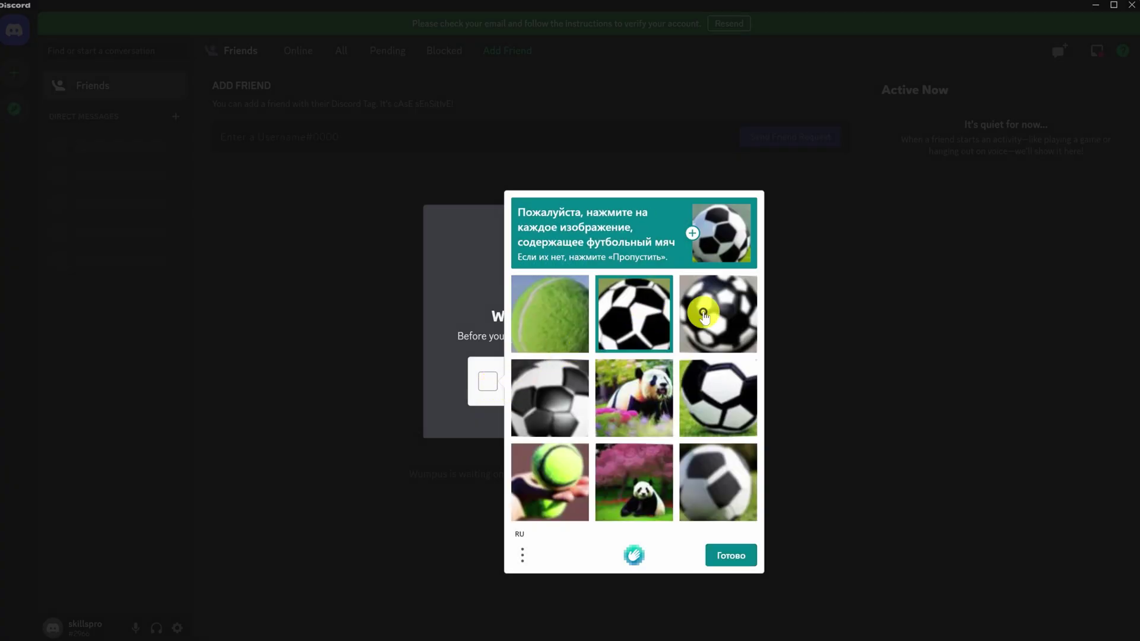
pyautogui.click(706, 313)
pyautogui.click(712, 384)
pyautogui.click(573, 406)
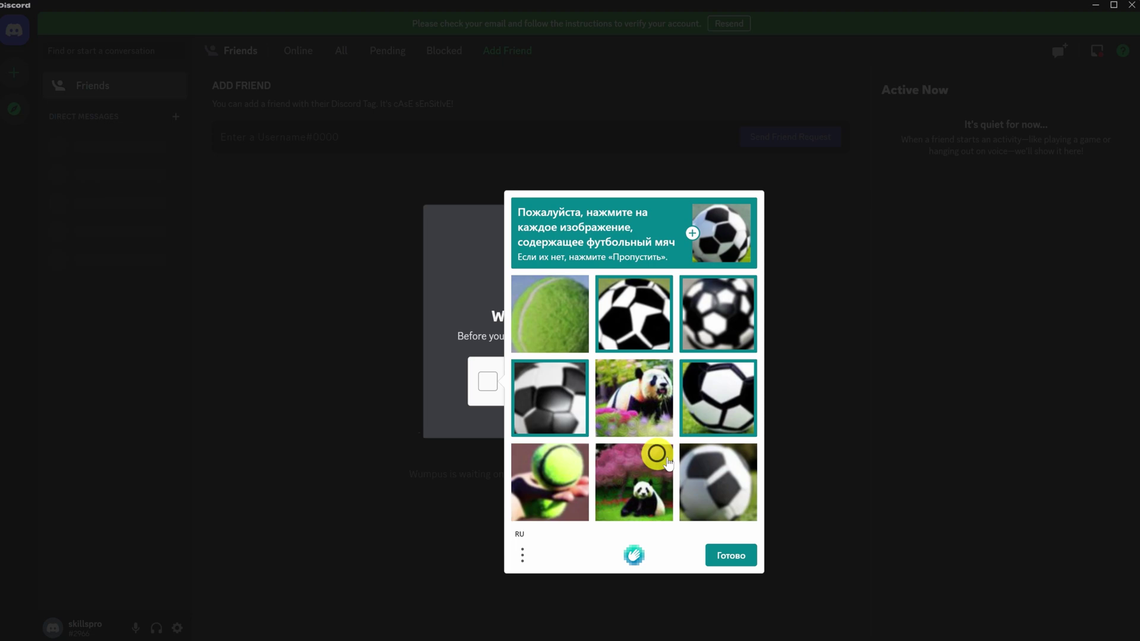
pyautogui.click(699, 472)
pyautogui.click(731, 555)
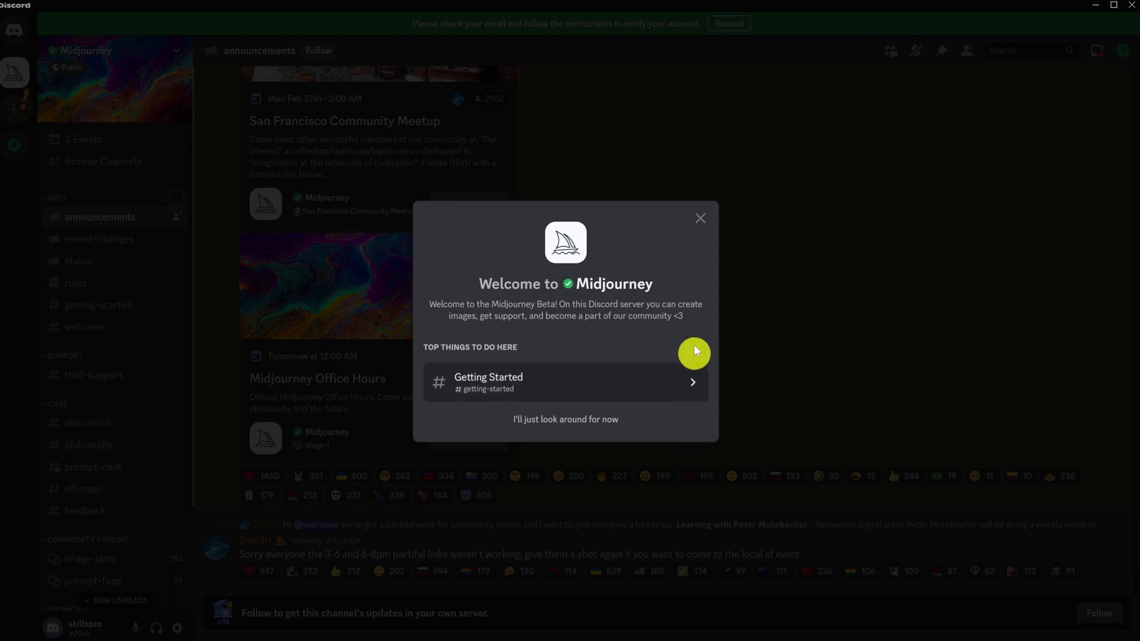
# - Dismiss the Midjourney welcome with 'I'll just look around for now'
pyautogui.click(699, 219)
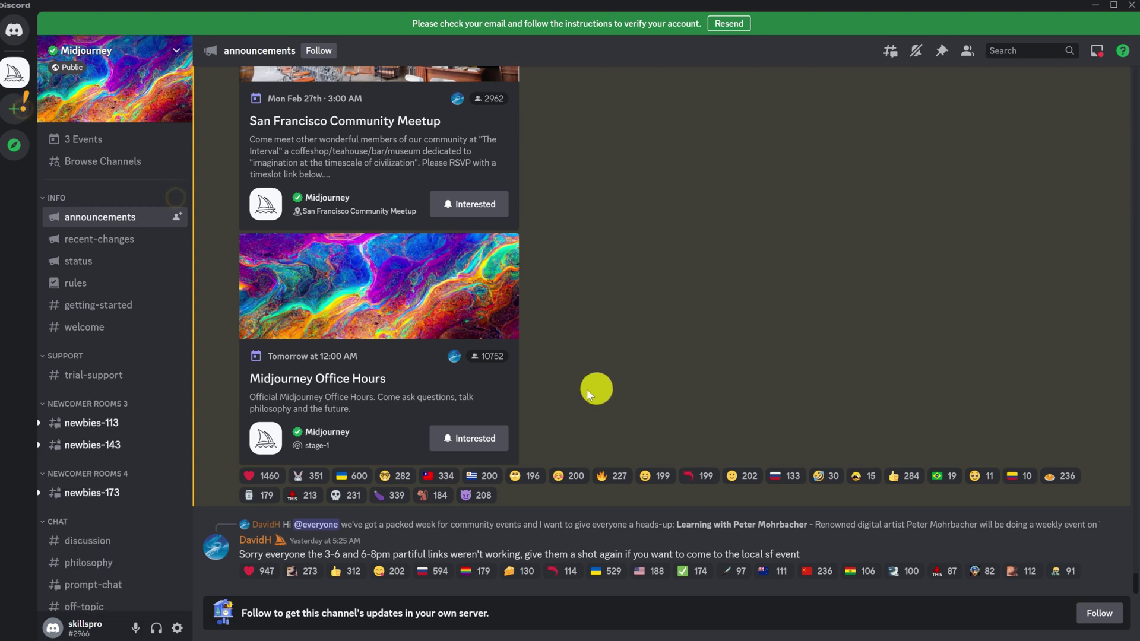
# - In newbies-113, send the Midjourney bot an /imagine request with the prompt 'monke'
pyautogui.click(122, 435)
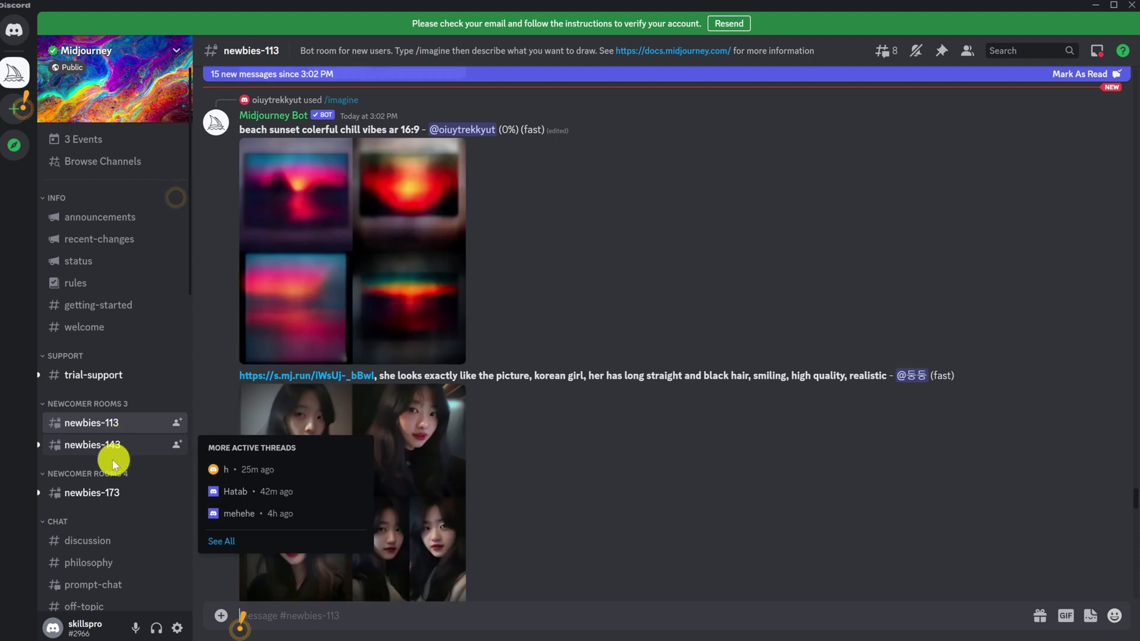
pyautogui.moveTo(108, 497)
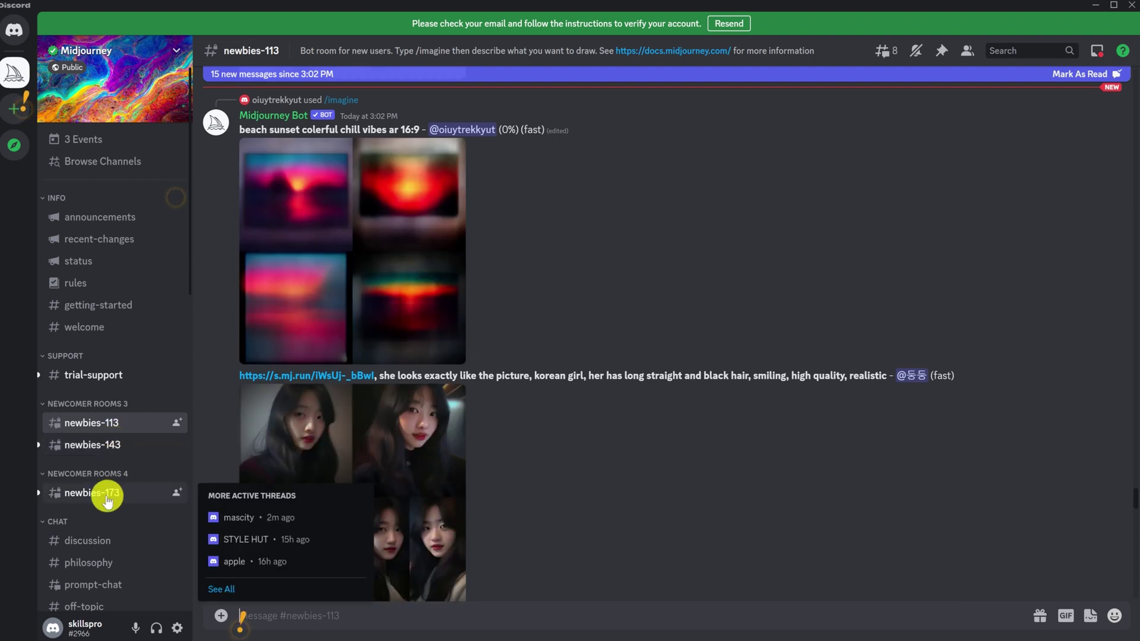
pyautogui.moveTo(116, 428)
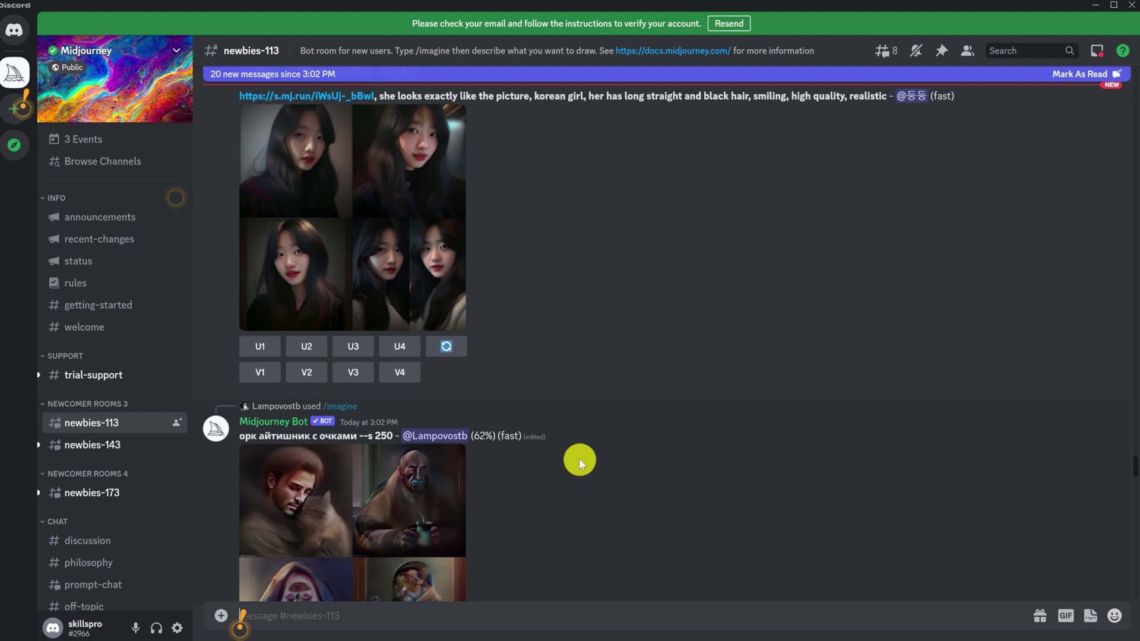
pyautogui.write('/')
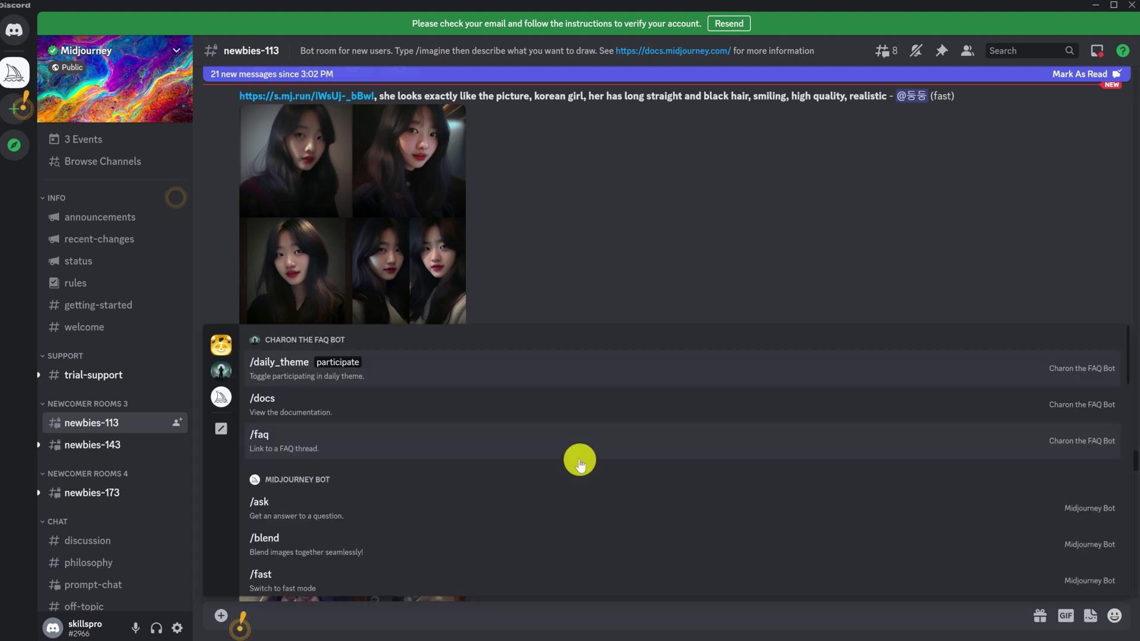
pyautogui.write('ima')
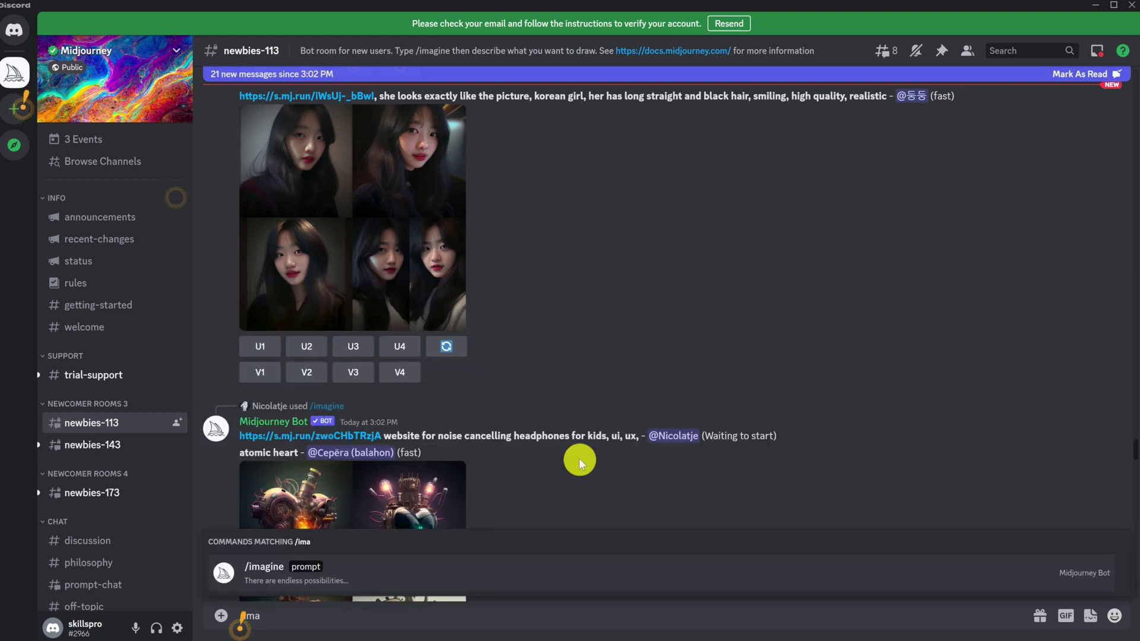
pyautogui.press('Tab')
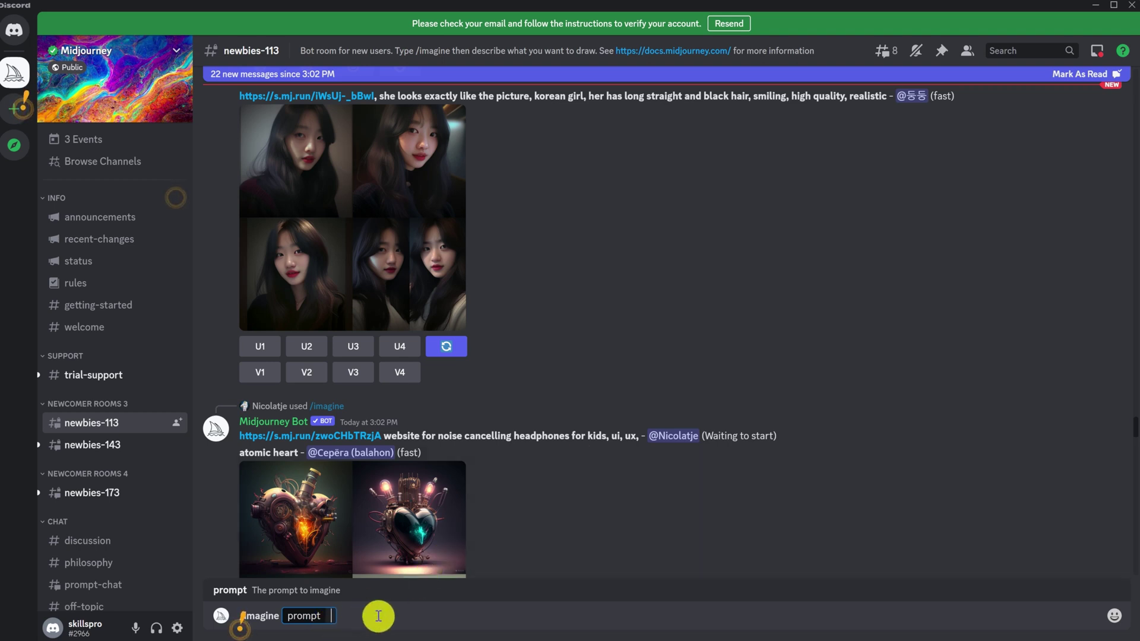
pyautogui.write('mon')
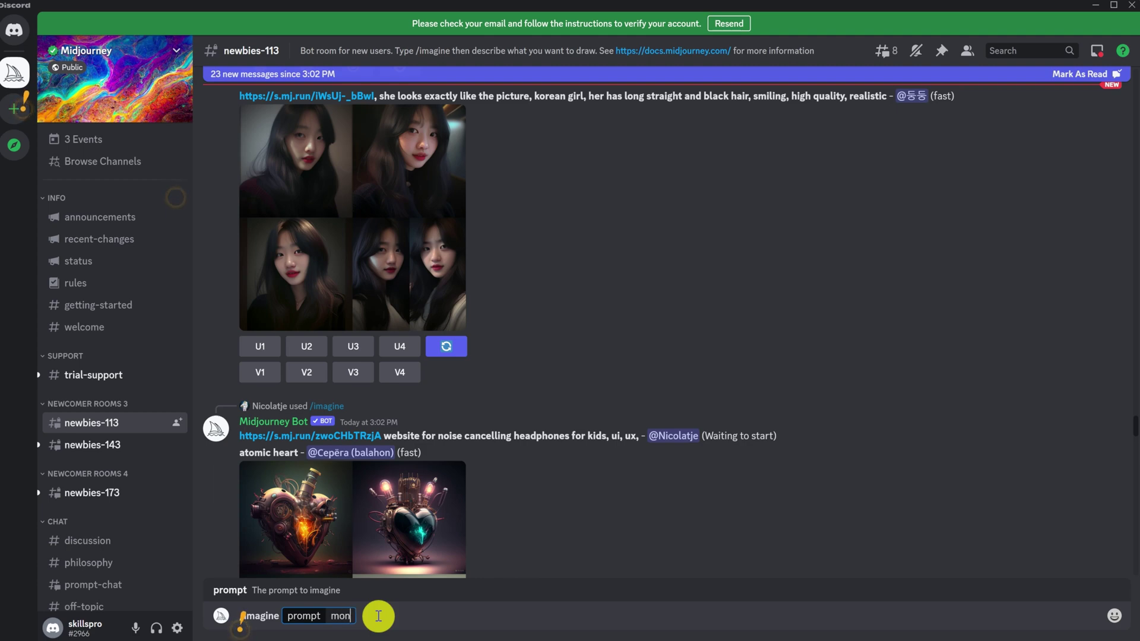
pyautogui.write('key')
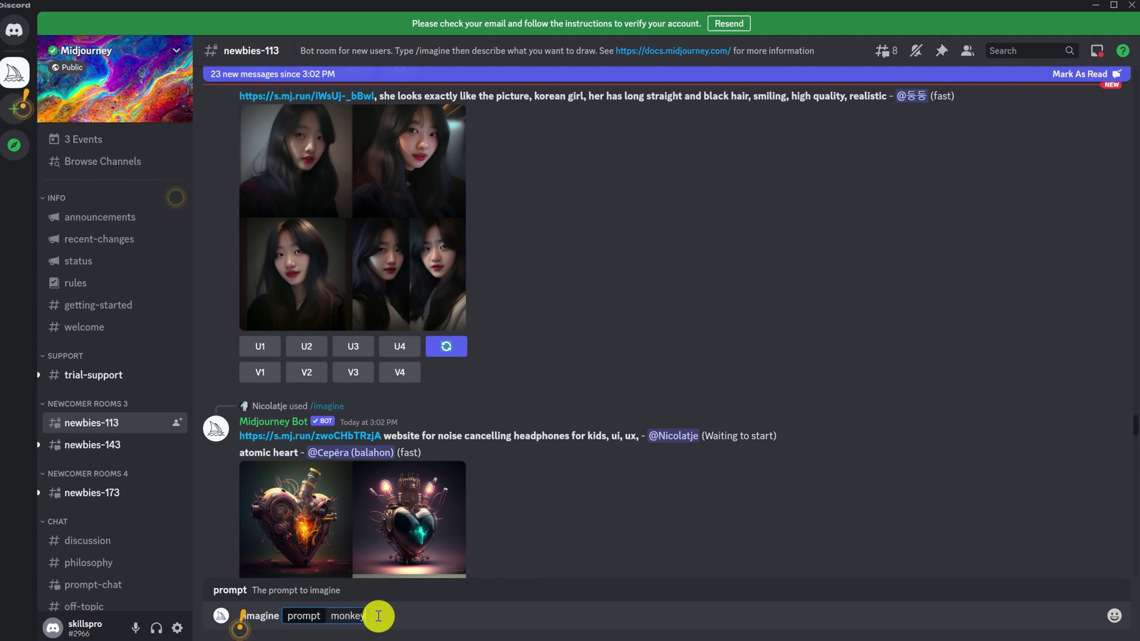
pyautogui.press('Return')
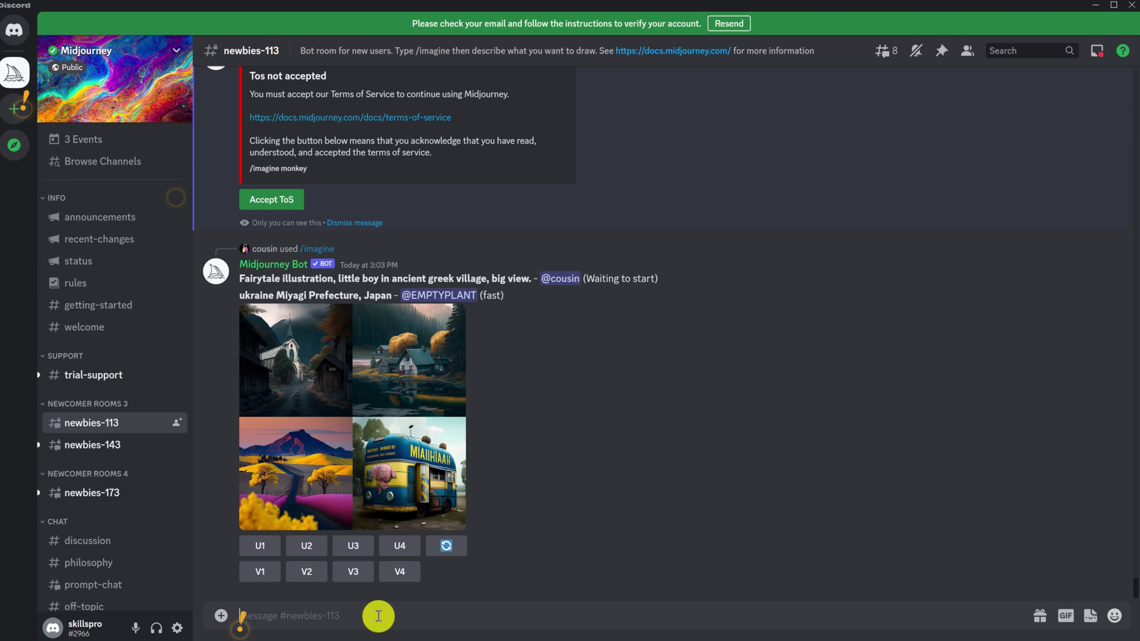
# - Accept the Midjourney Terms of Service, send '/imagine car', then switch to newbies-143
pyautogui.scroll(10, 466, 394)
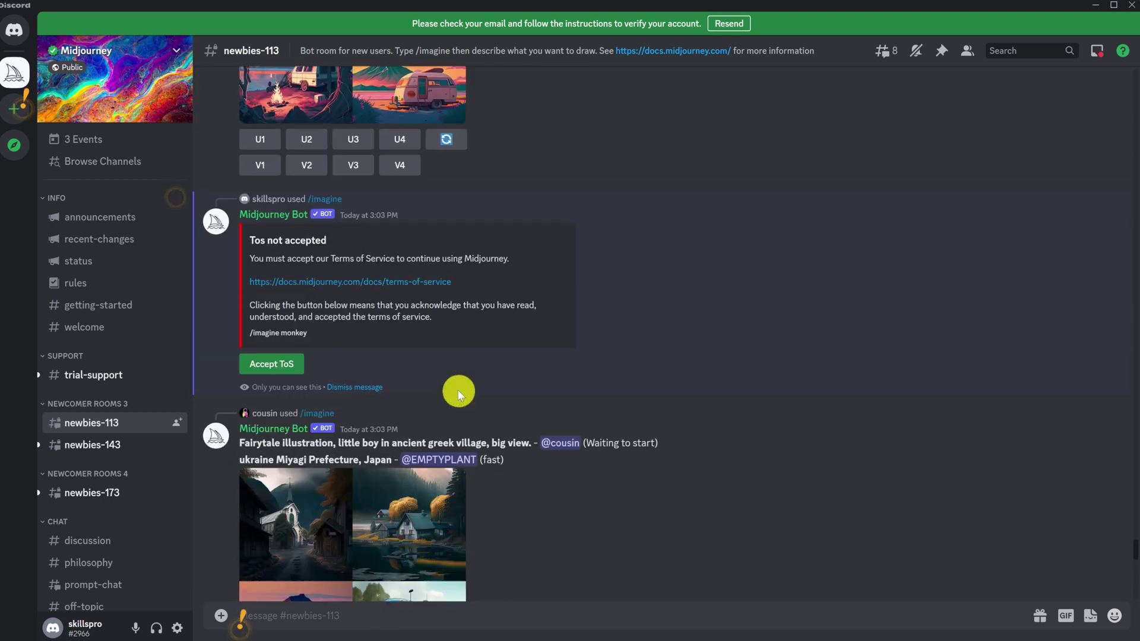
pyautogui.click(267, 391)
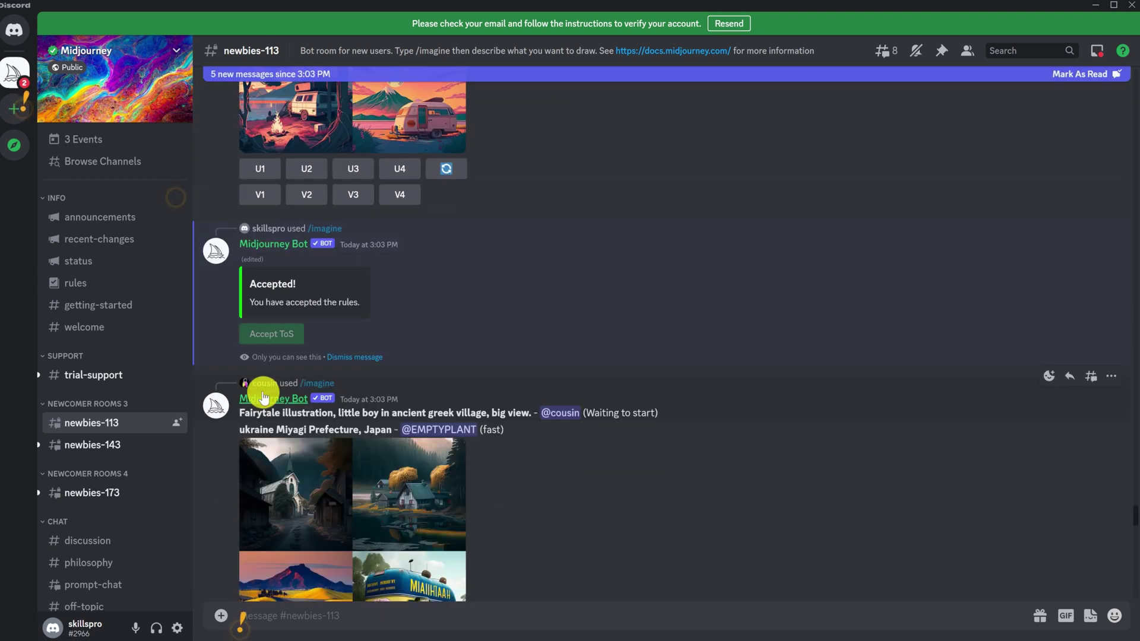
pyautogui.click(362, 617)
pyautogui.write('/ima')
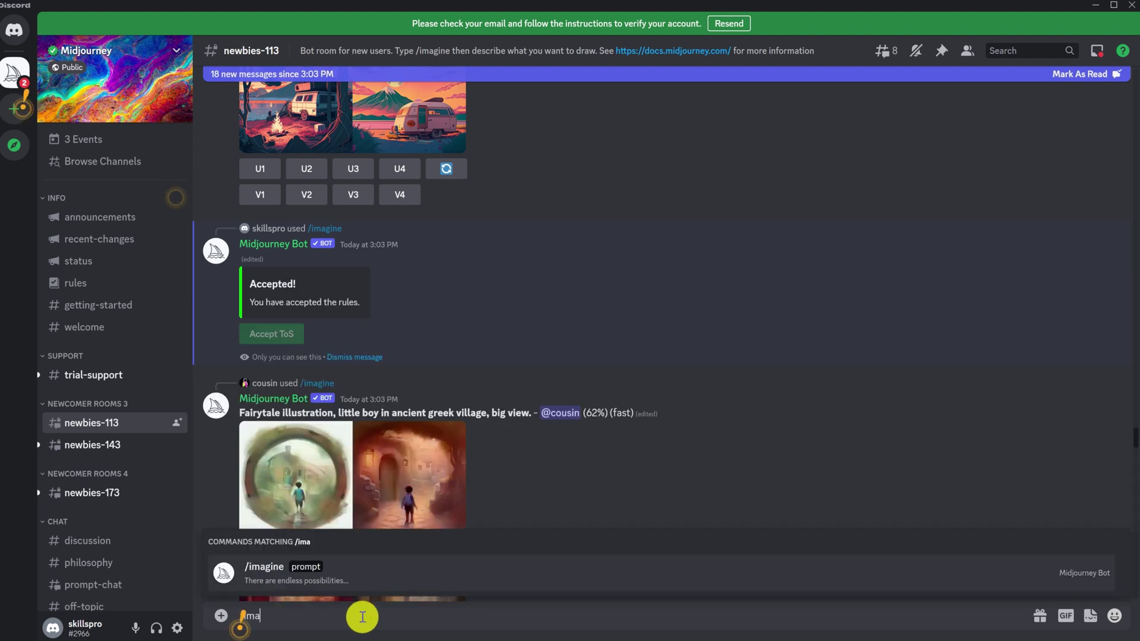
pyautogui.press('Return')
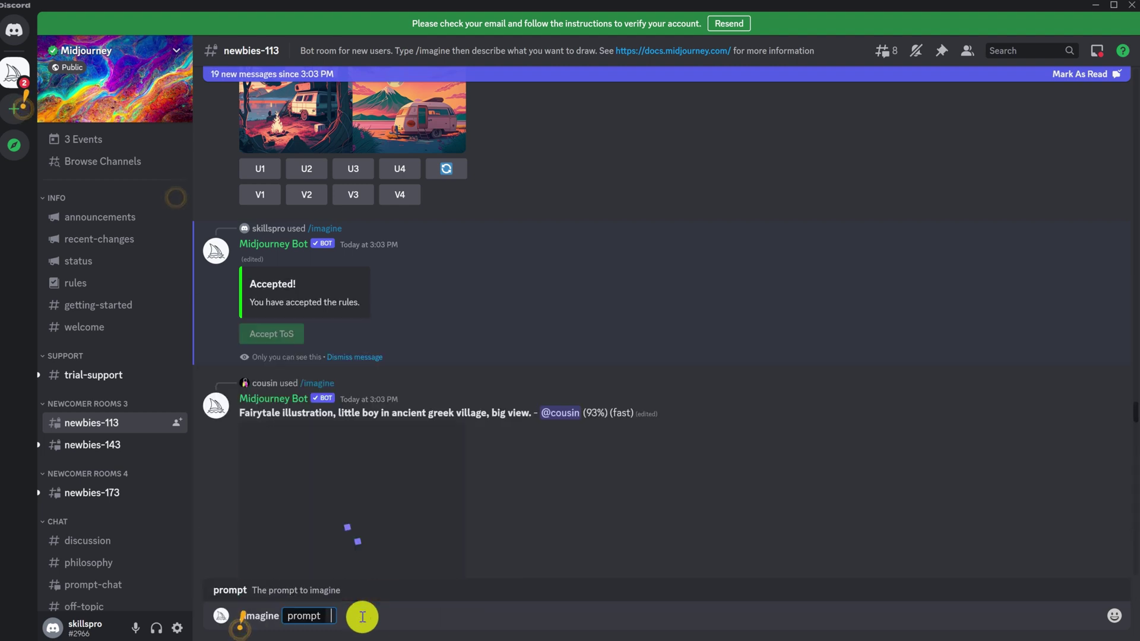
pyautogui.write('car')
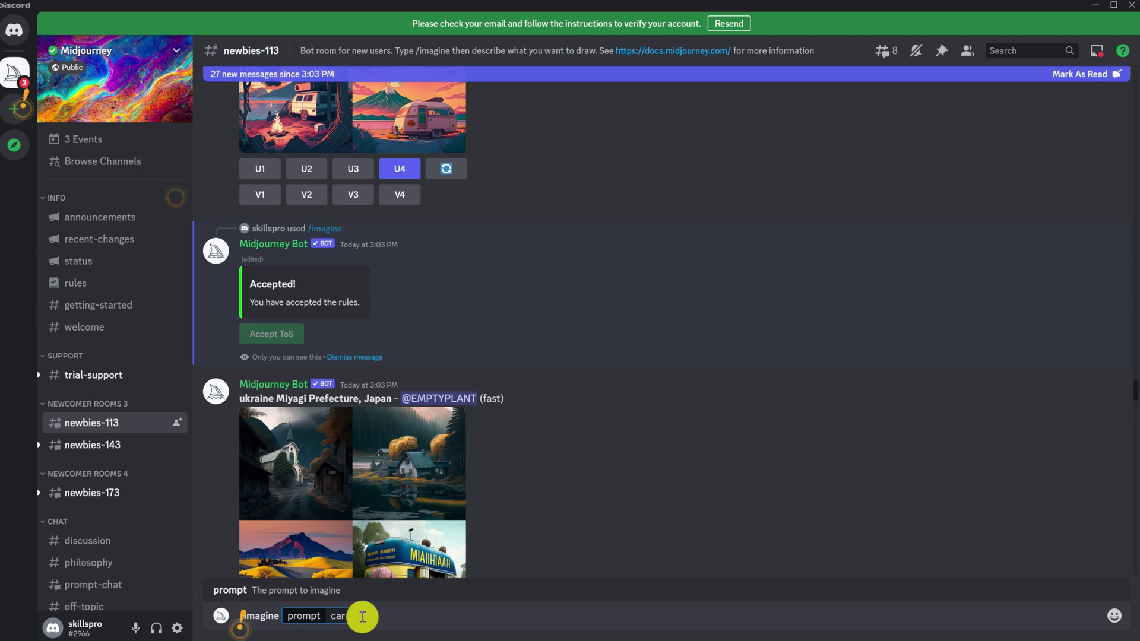
pyautogui.press('Return')
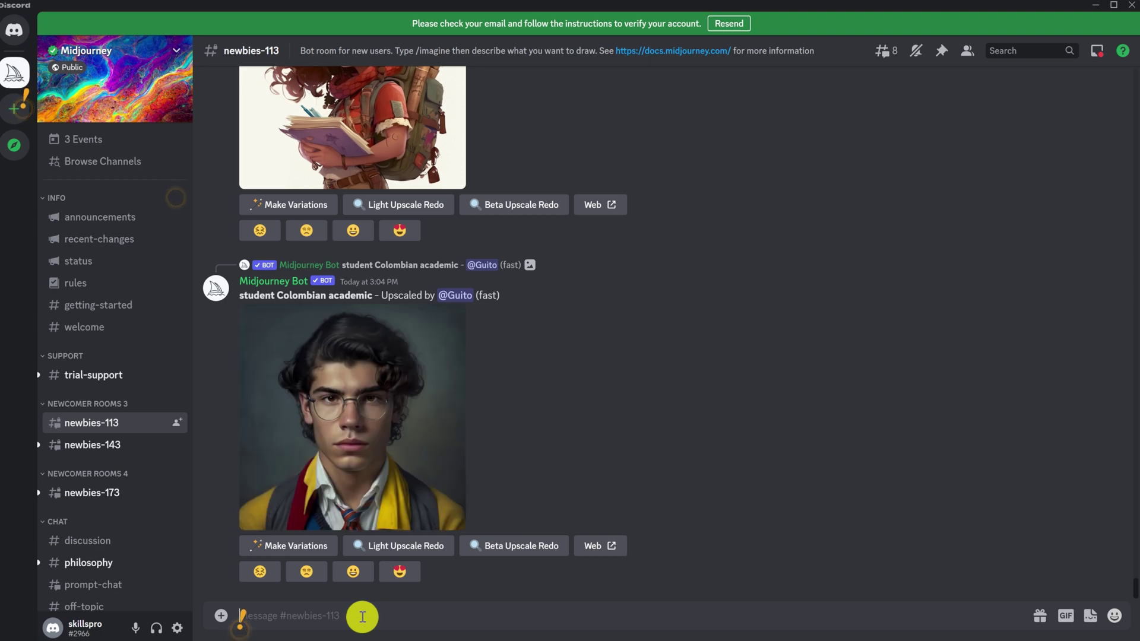
pyautogui.hotkey('alt', 'Down')
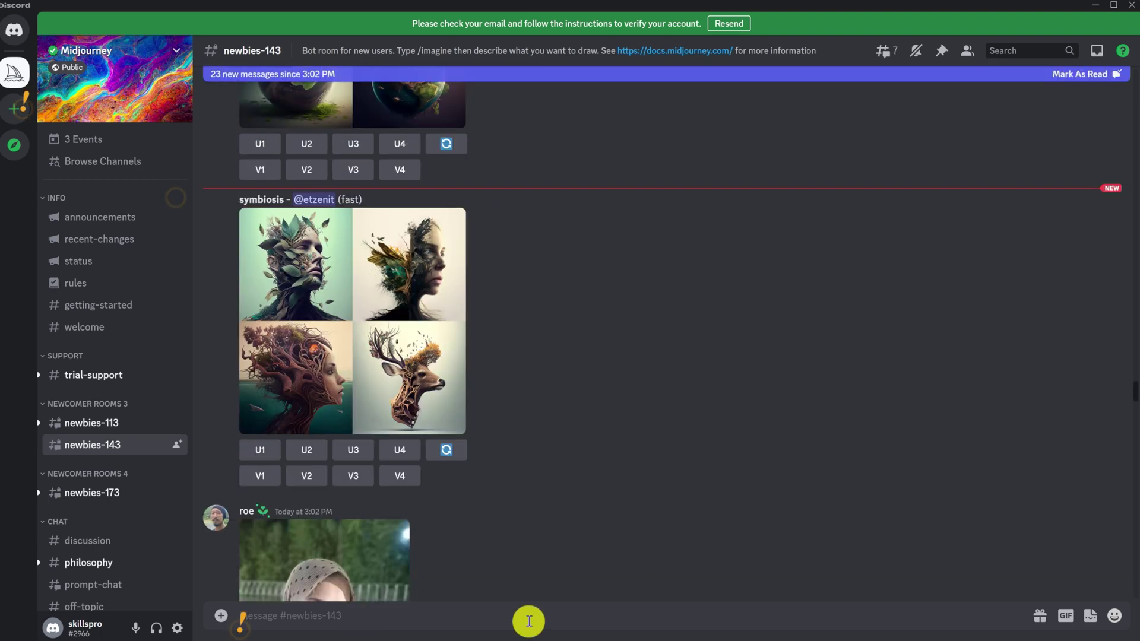
# - Jump from the Mentions inbox to the bot's car image grid in newbies-113
pyautogui.click(1099, 52)
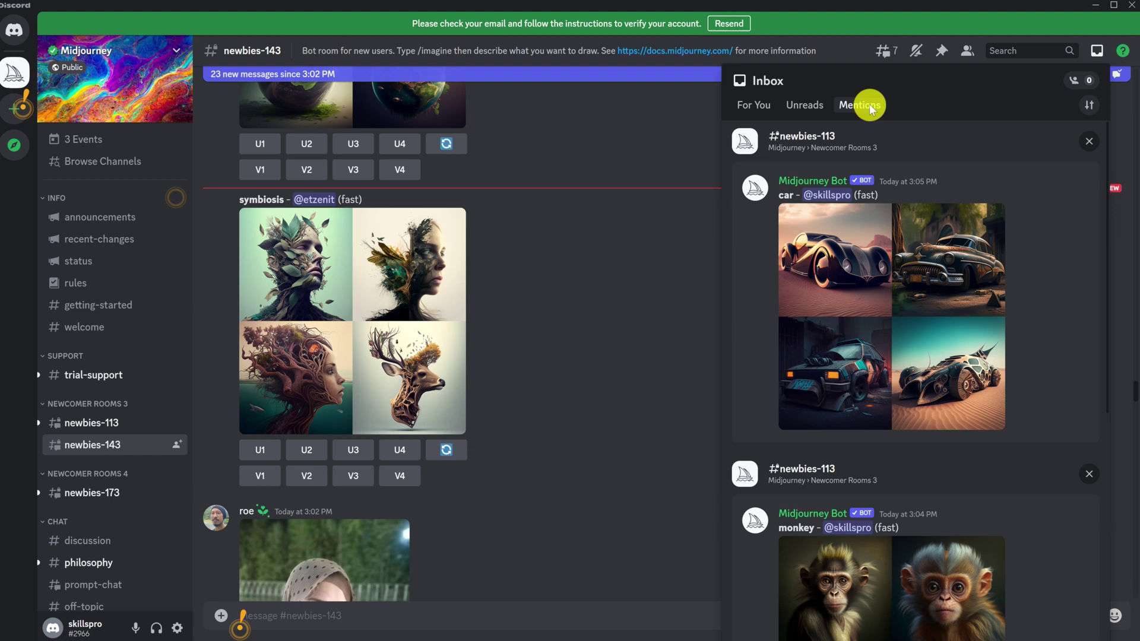
pyautogui.moveTo(1044, 177)
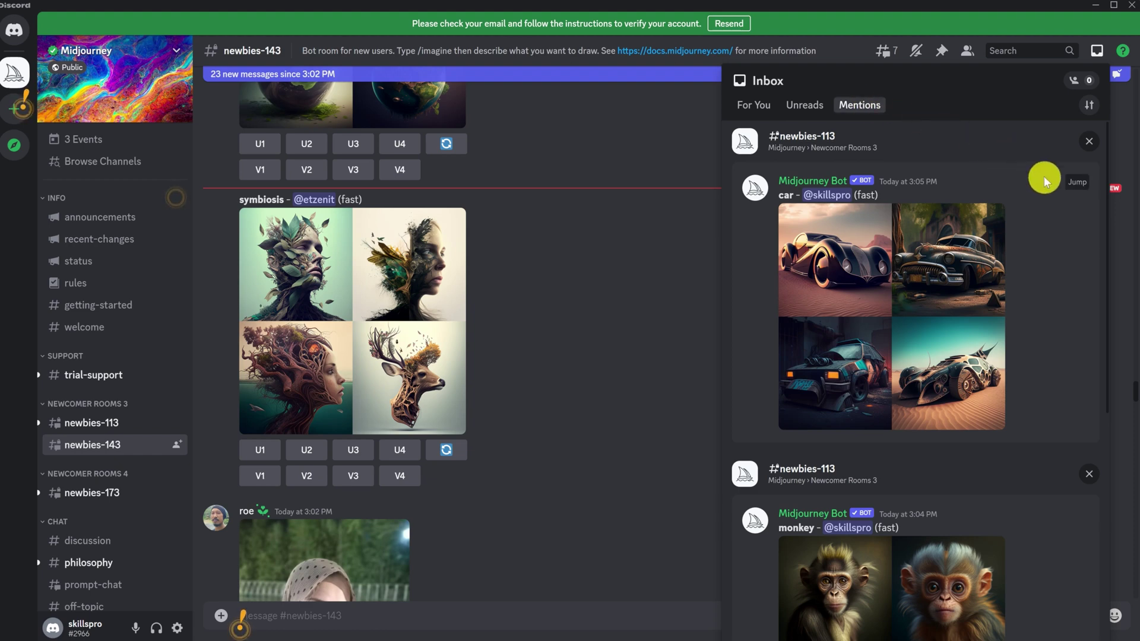
pyautogui.click(1081, 187)
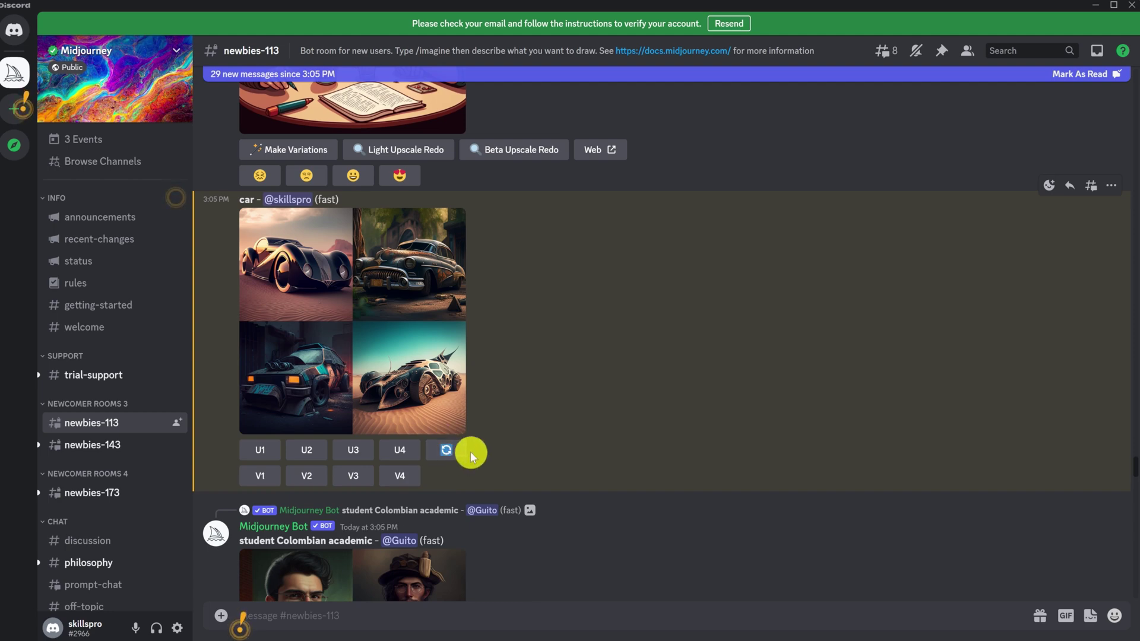
pyautogui.click(385, 385)
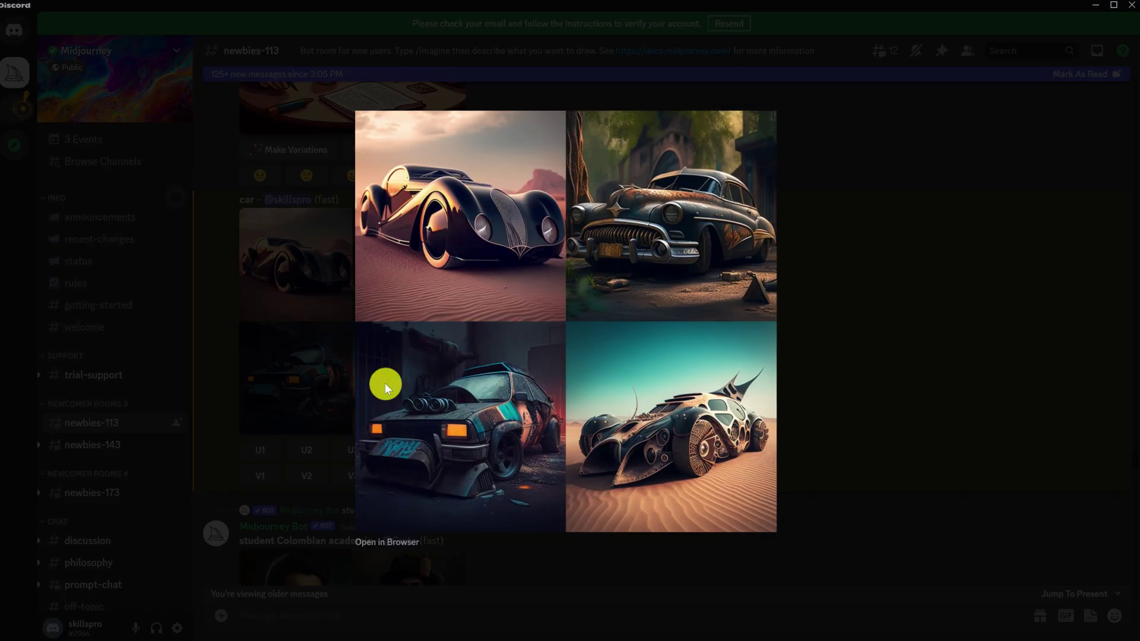
pyautogui.click(390, 523)
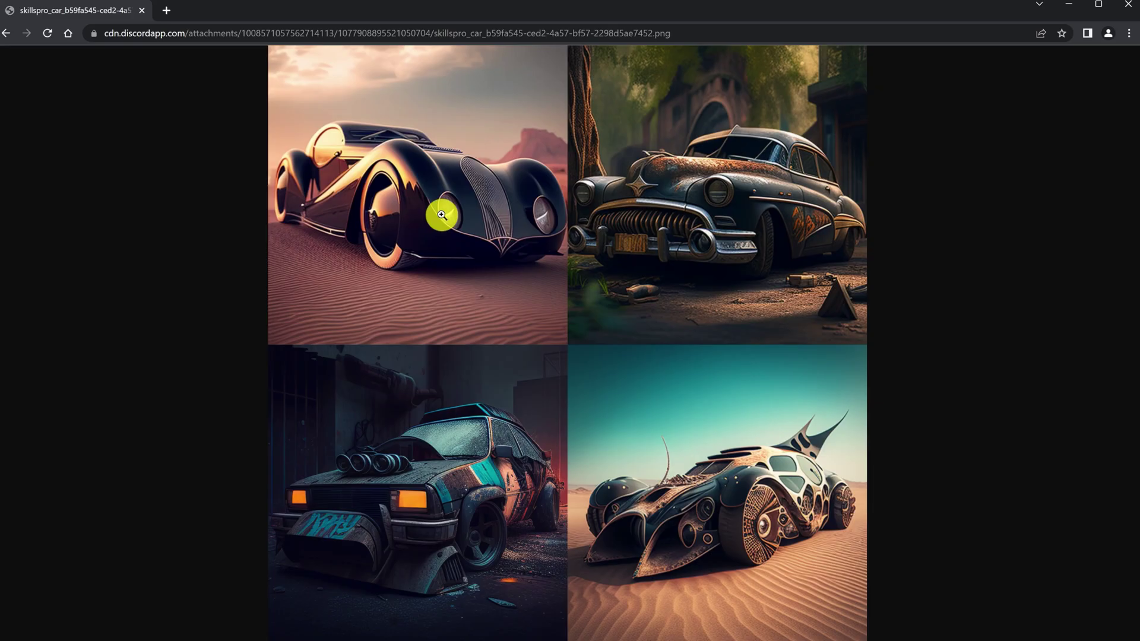
pyautogui.rightClick(442, 219)
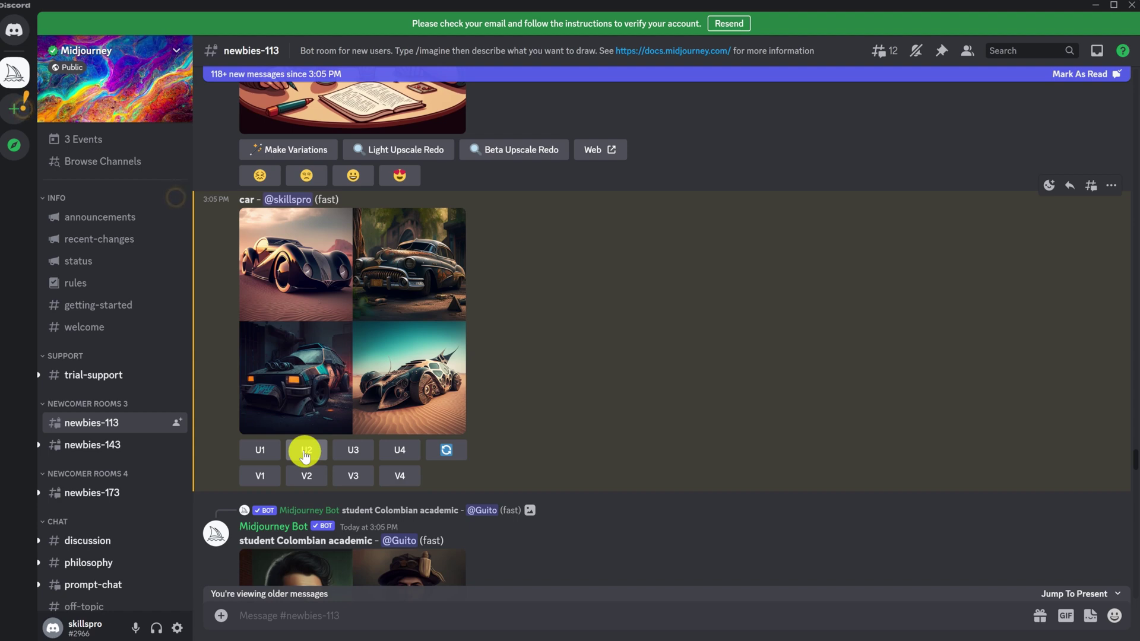
pyautogui.click(306, 454)
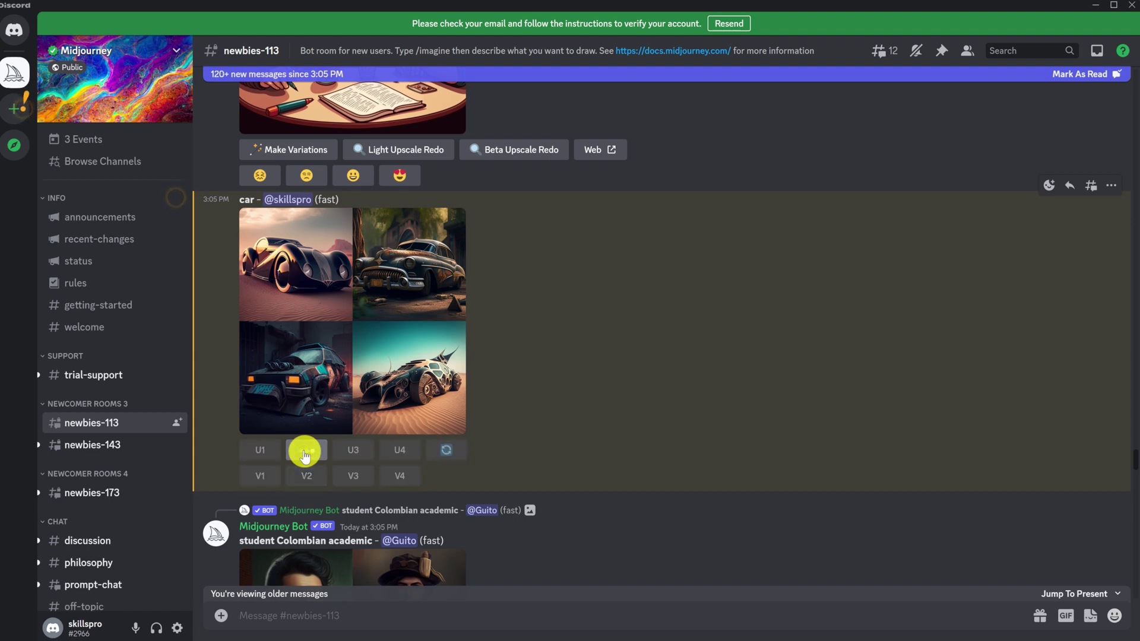
pyautogui.click(1097, 51)
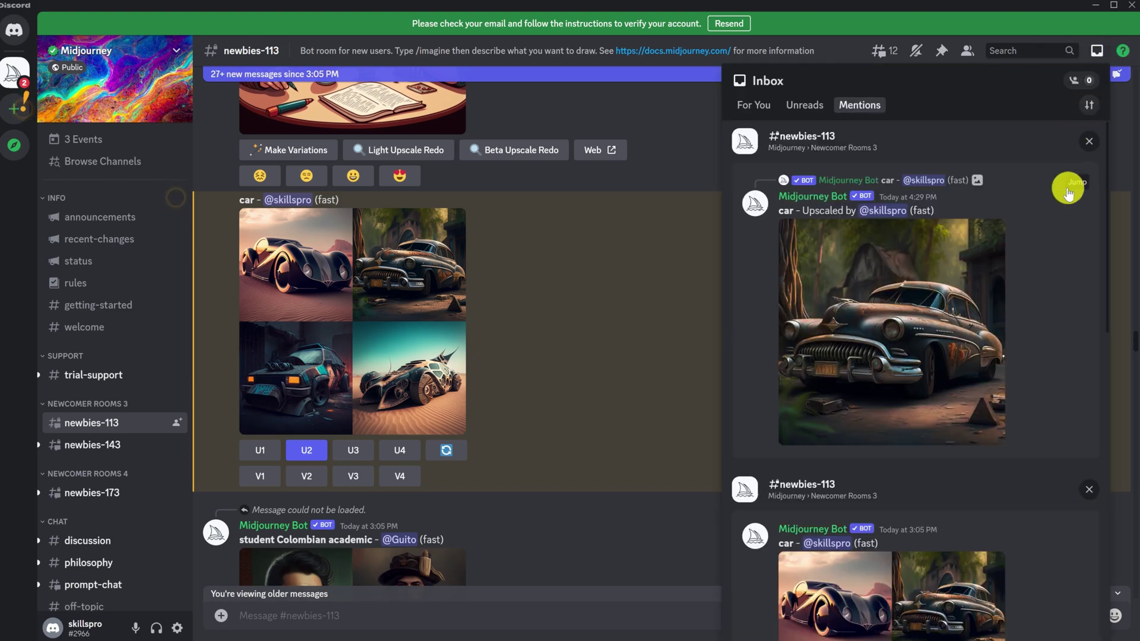
pyautogui.click(1078, 184)
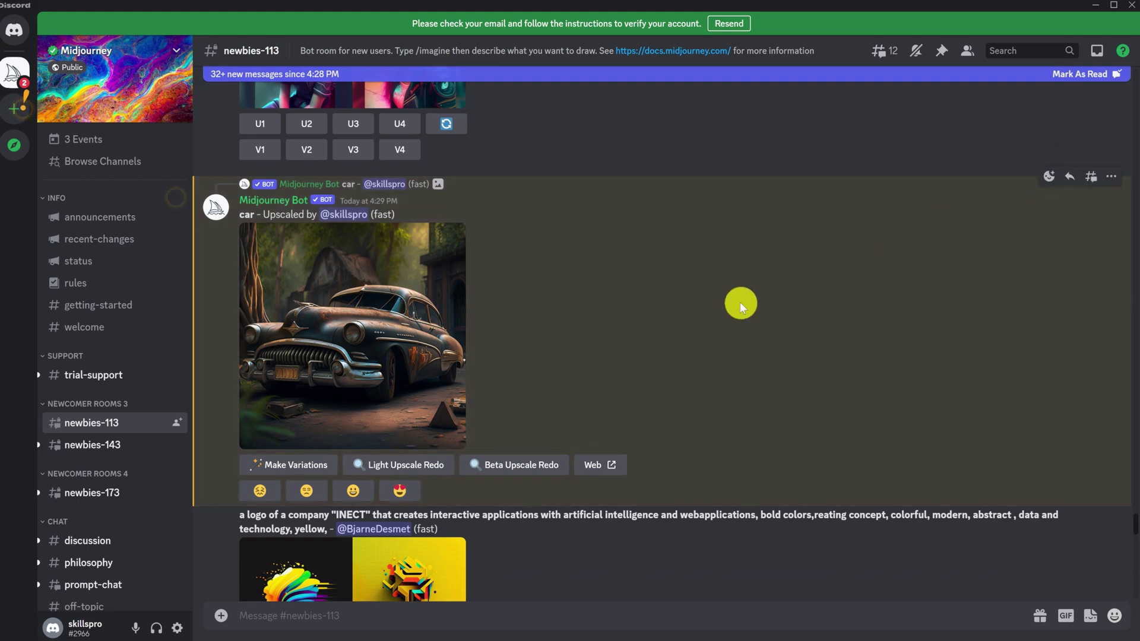
pyautogui.click(393, 355)
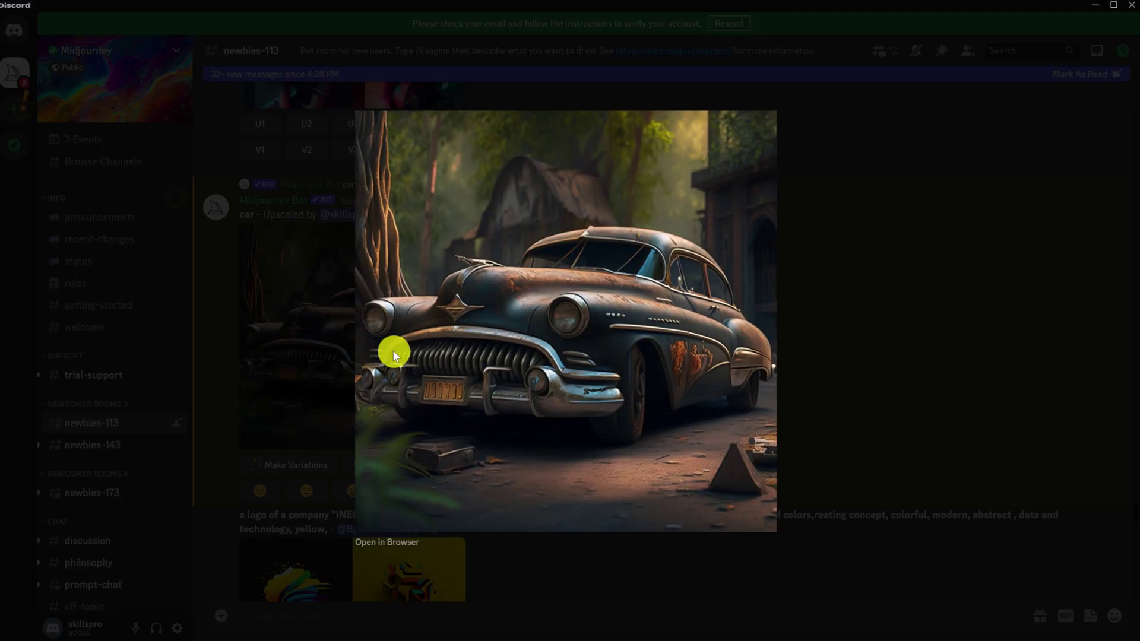
pyautogui.click(390, 544)
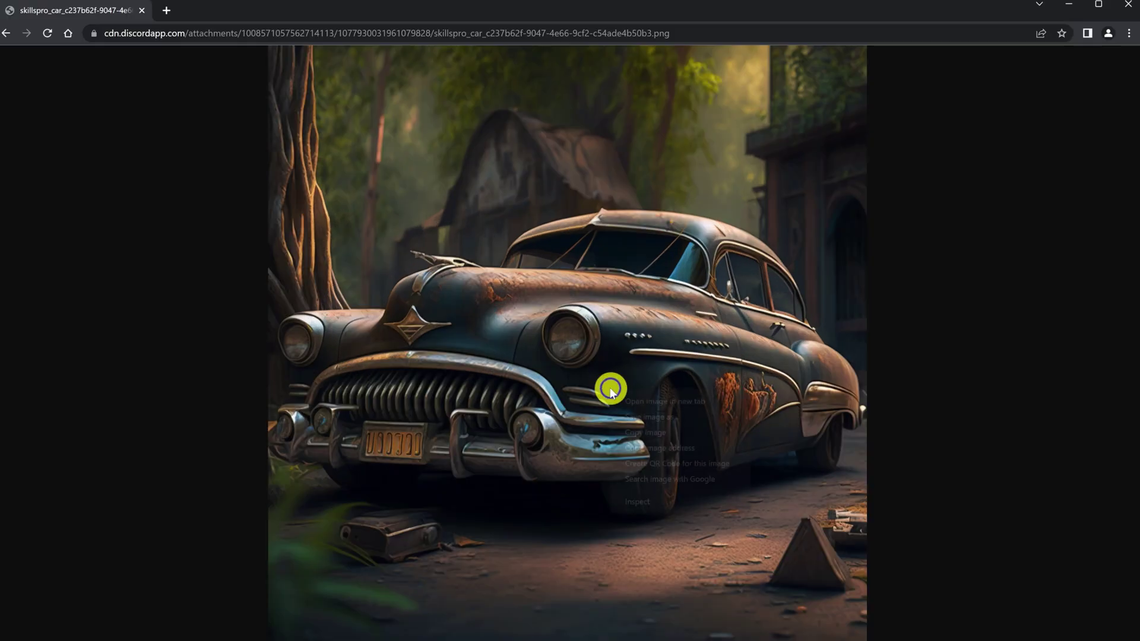
pyautogui.rightClick(612, 387)
pyautogui.hotkey('alt', 'Tab')
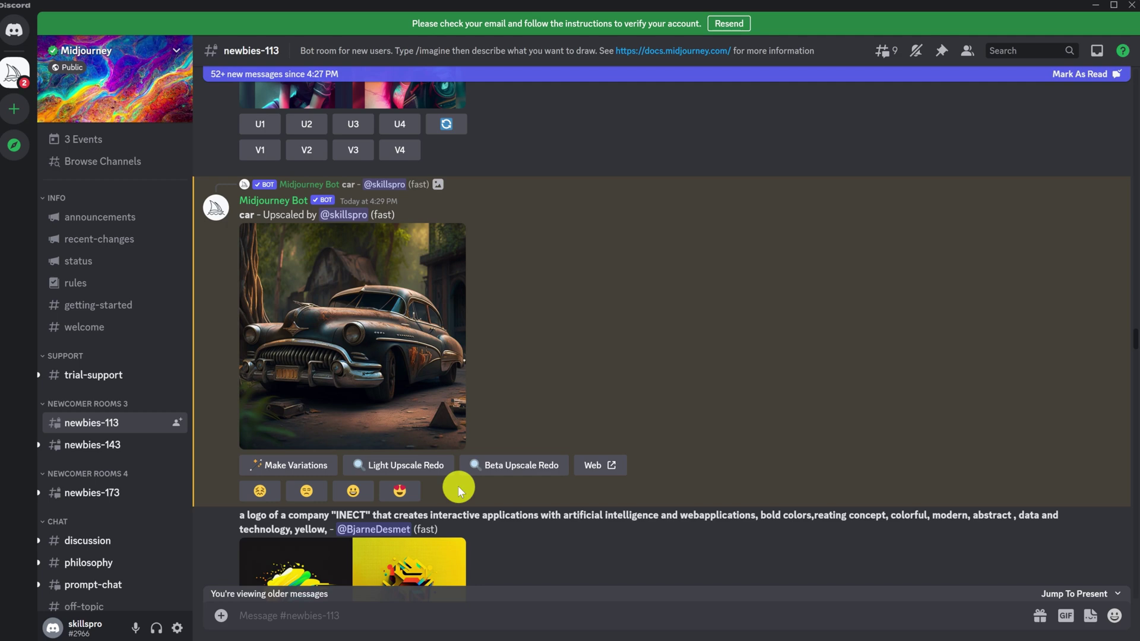
# - Create a 'For me and my friends' server with its default name, then return to Midjourney
pyautogui.click(21, 115)
pyautogui.click(57, 163)
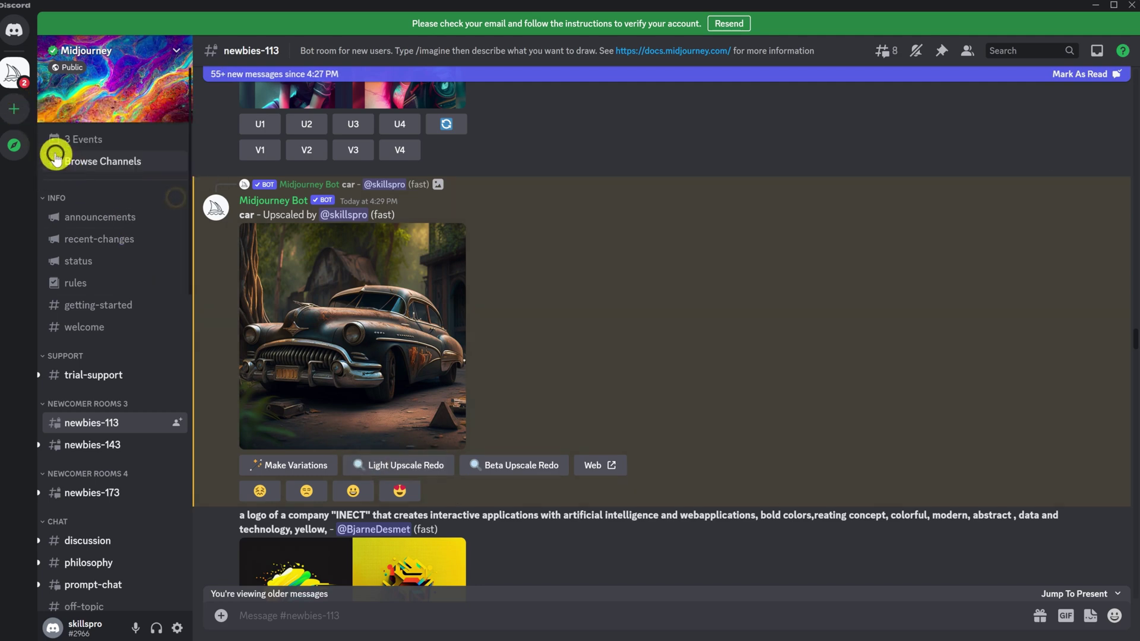
pyautogui.click(19, 113)
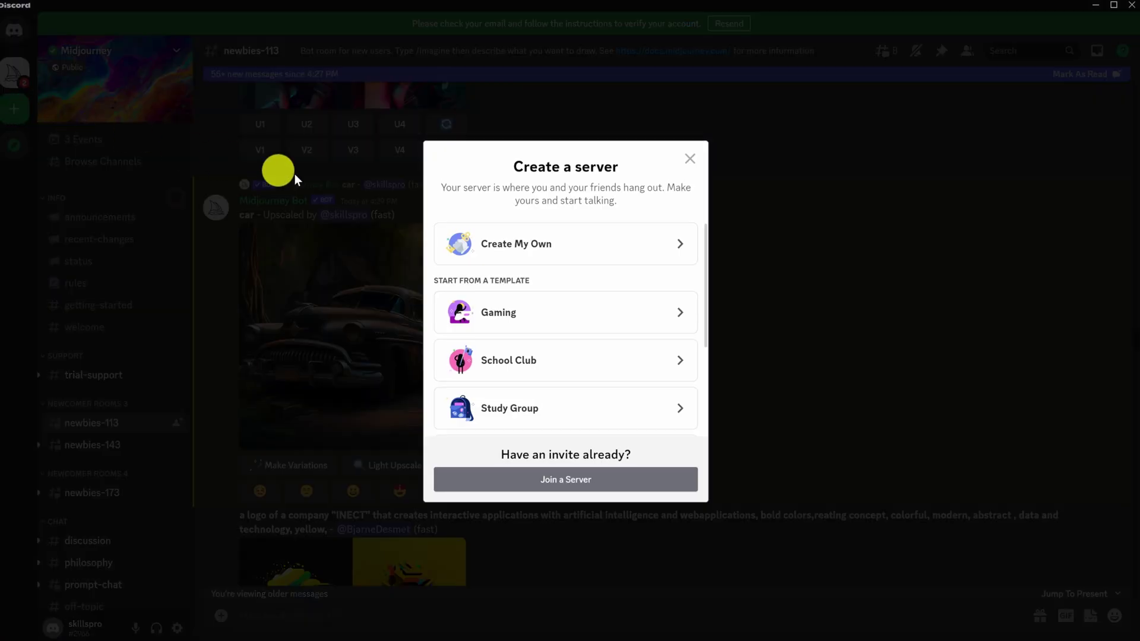
pyautogui.click(588, 243)
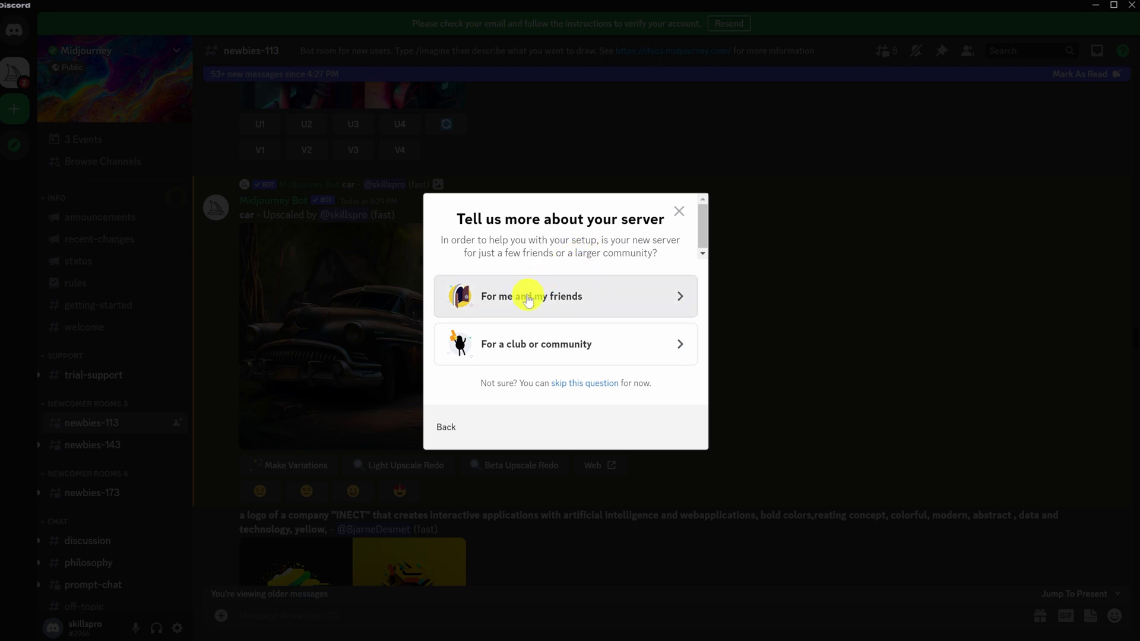
pyautogui.click(588, 299)
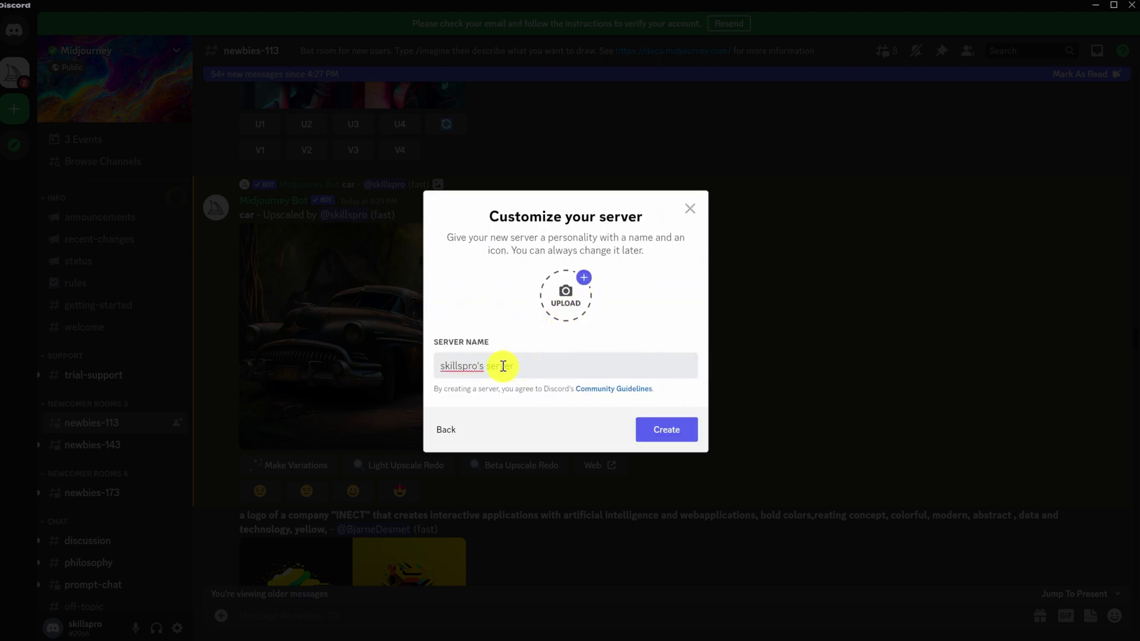
pyautogui.click(540, 369)
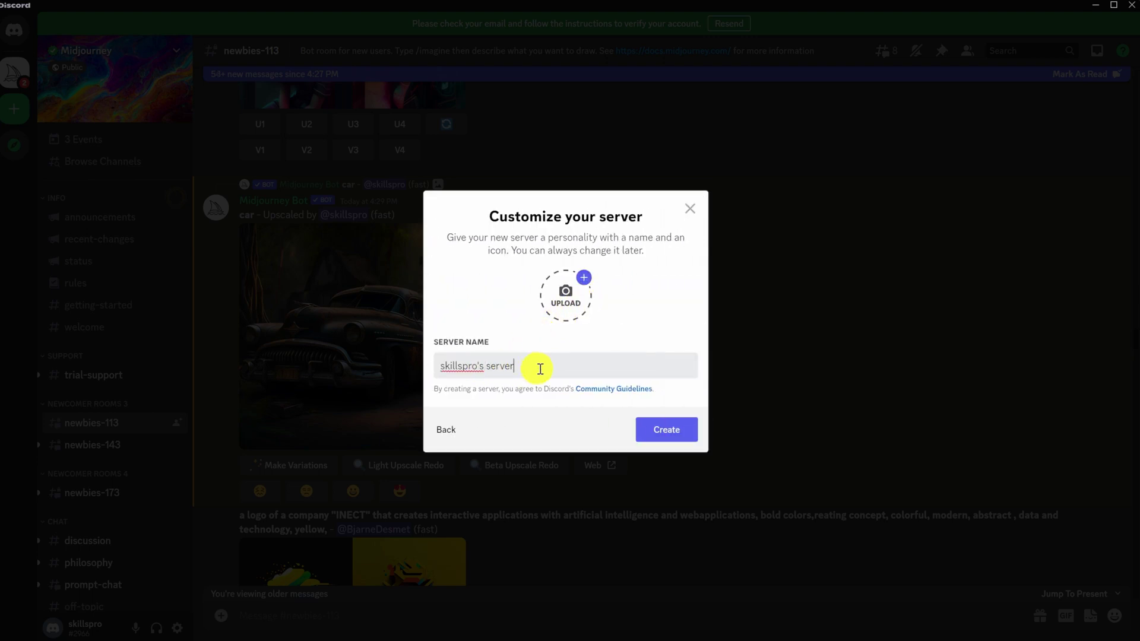
pyautogui.click(660, 432)
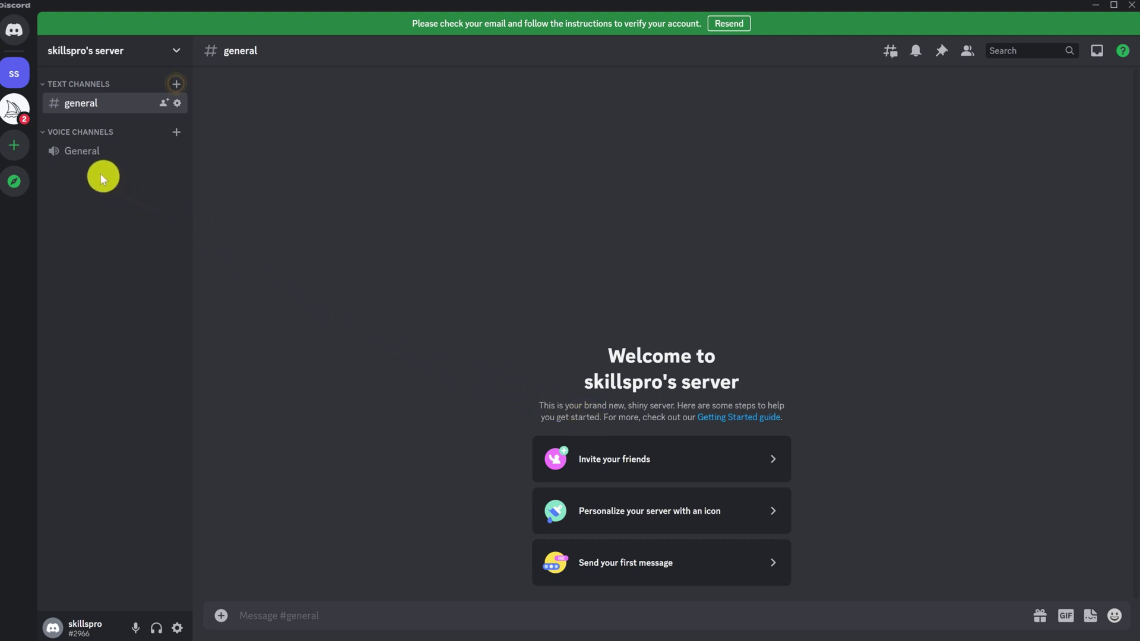
pyautogui.click(15, 110)
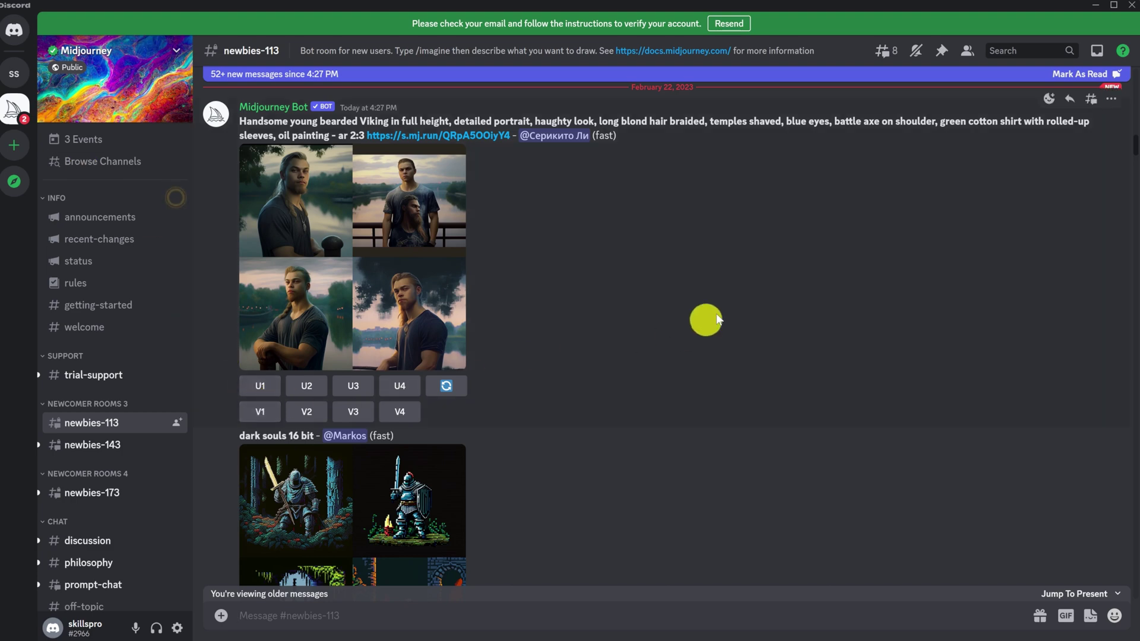
# - Add Midjourney Bot to the new personal server from its profile and authorize its permissions
pyautogui.click(968, 52)
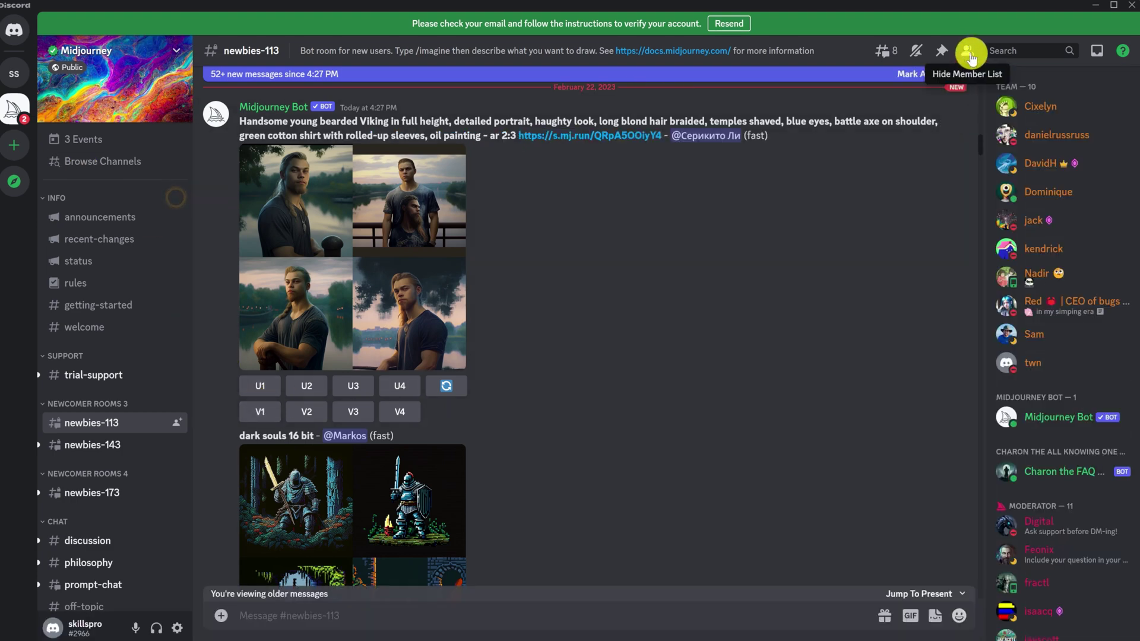
pyautogui.click(1070, 418)
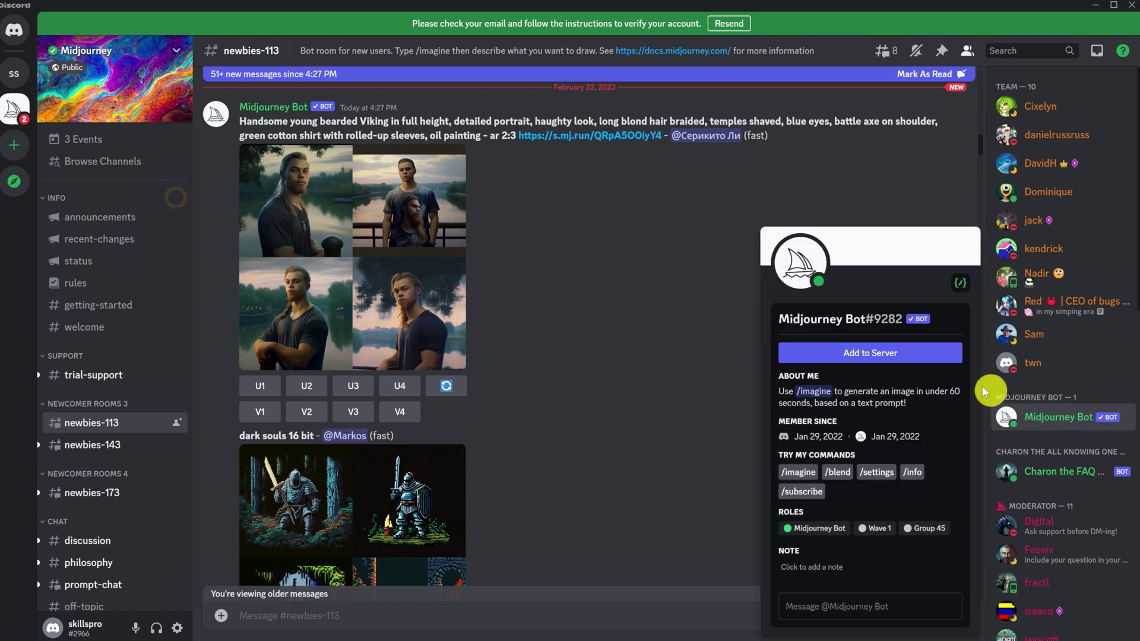
pyautogui.click(894, 353)
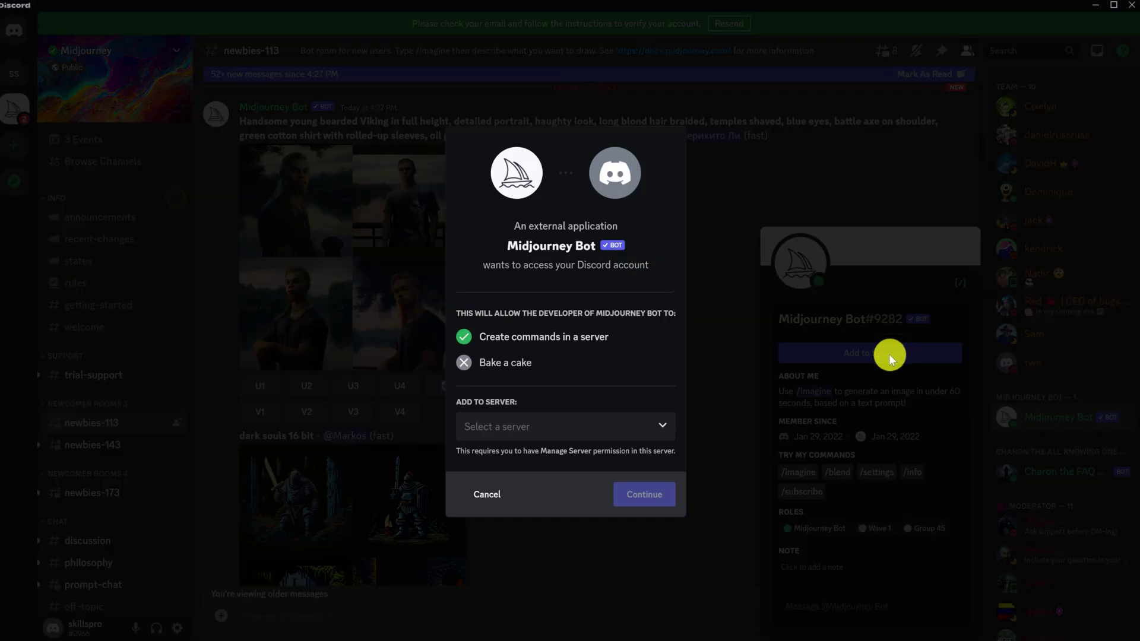
pyautogui.click(658, 422)
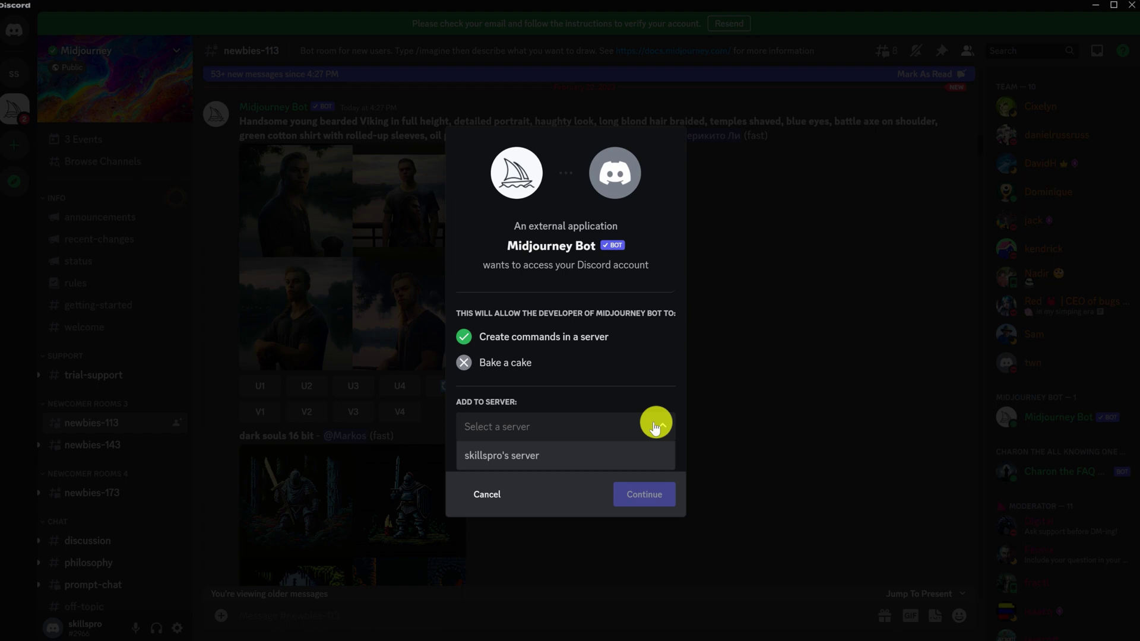
pyautogui.click(542, 455)
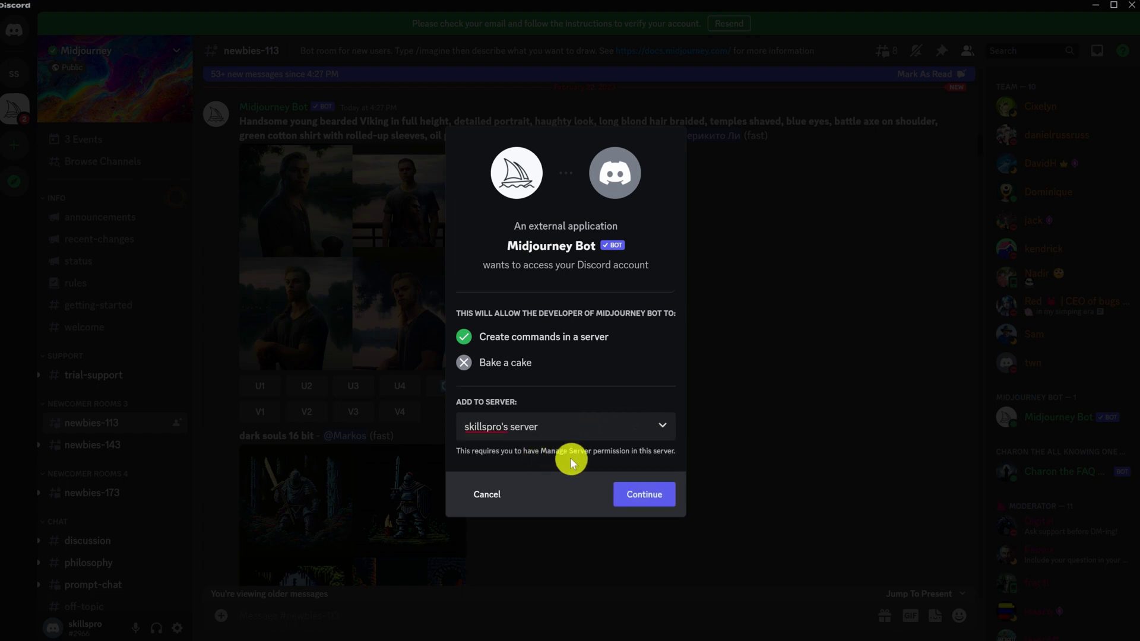
pyautogui.click(644, 495)
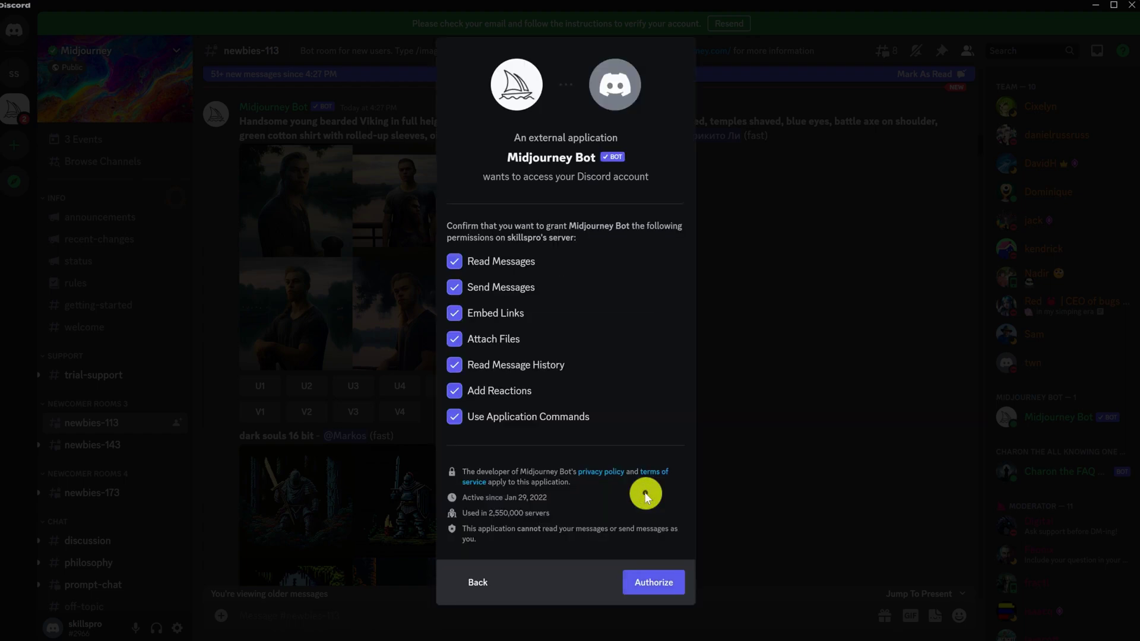
pyautogui.click(662, 584)
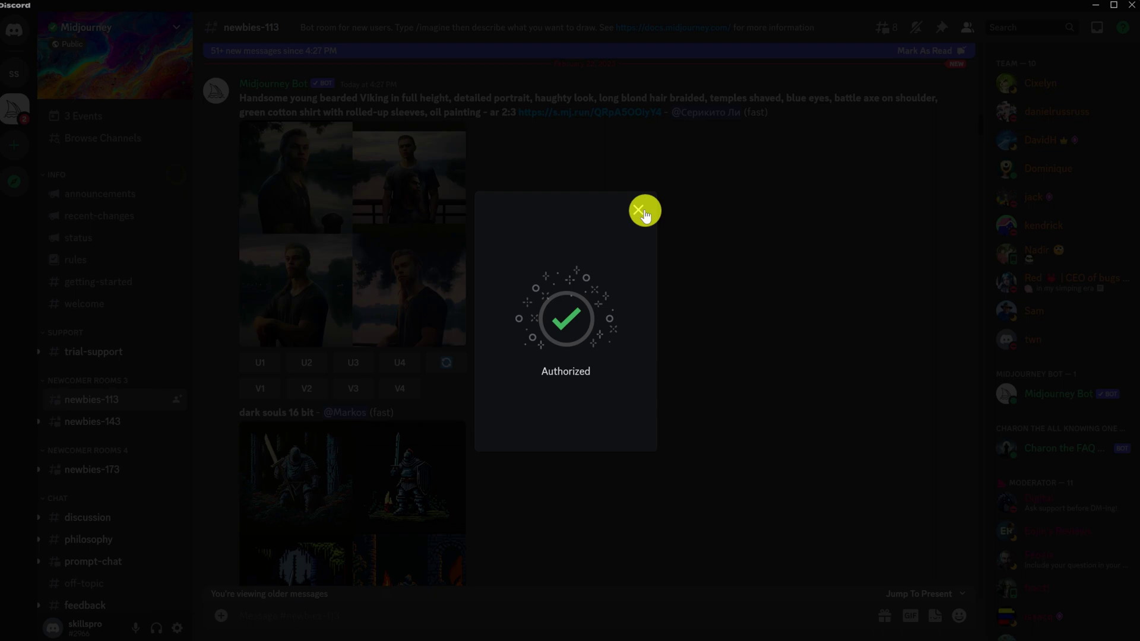
# - Close the Authorized dialog, confirm the bot is in the new server, and return to Midjourney
pyautogui.click(645, 211)
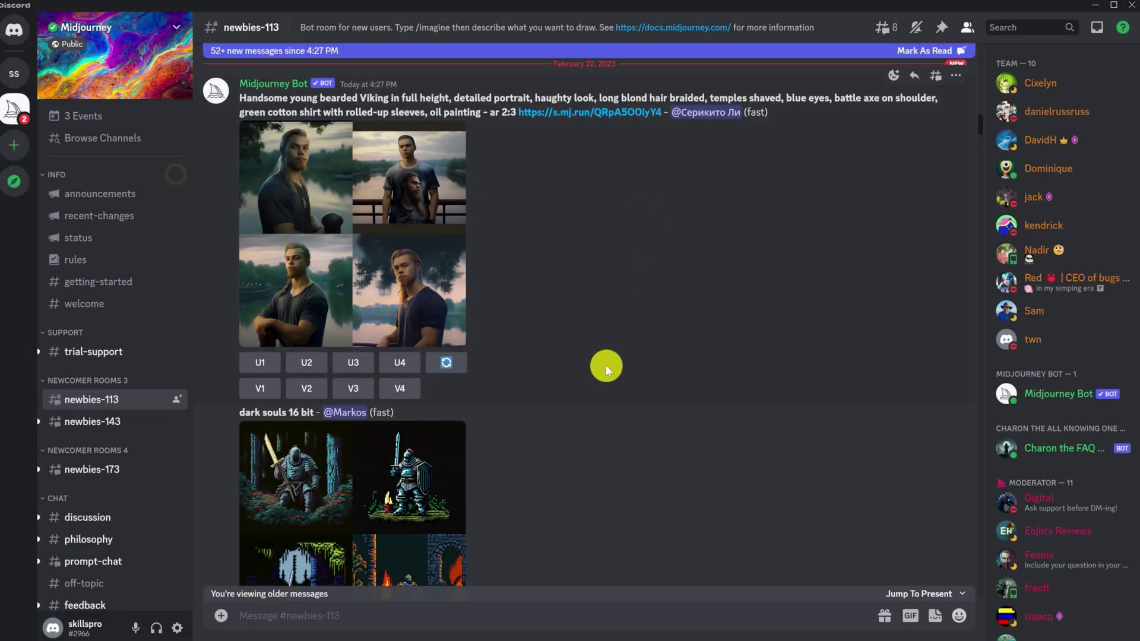
pyautogui.click(10, 71)
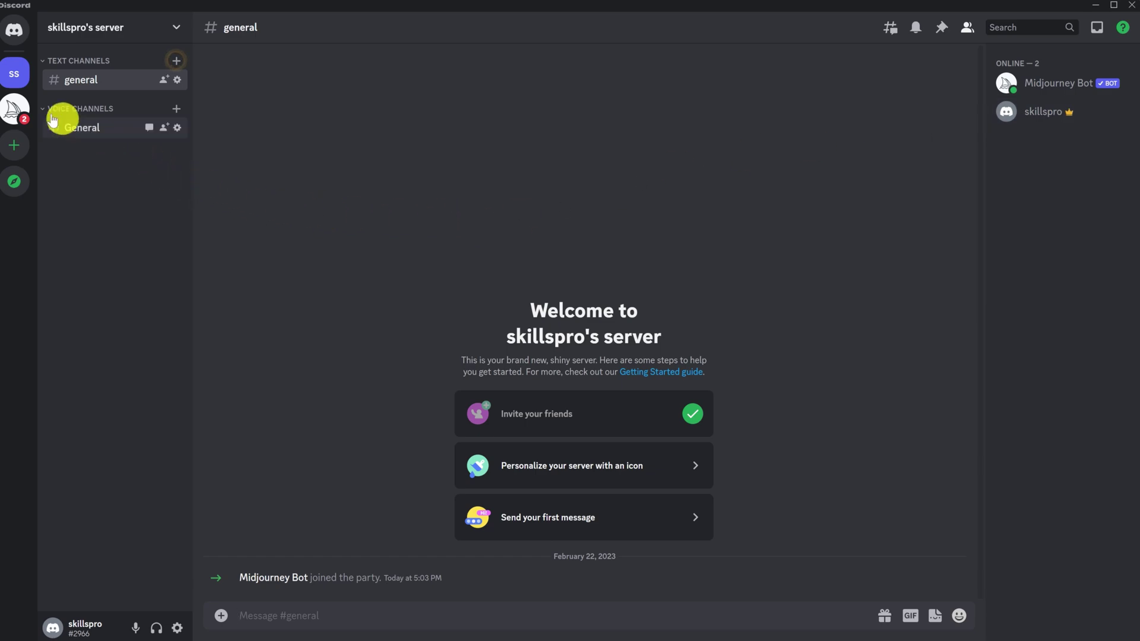
pyautogui.click(15, 111)
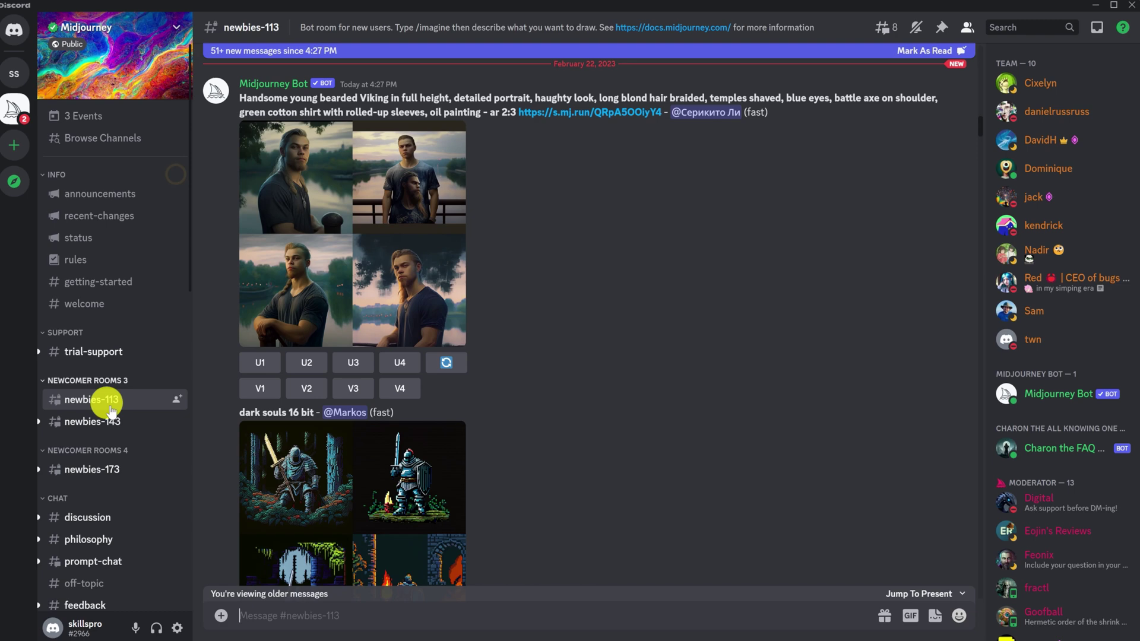
# - Scroll the newbies-113 thread list and open the MyOnlyMy thread to view its images
pyautogui.click(883, 30)
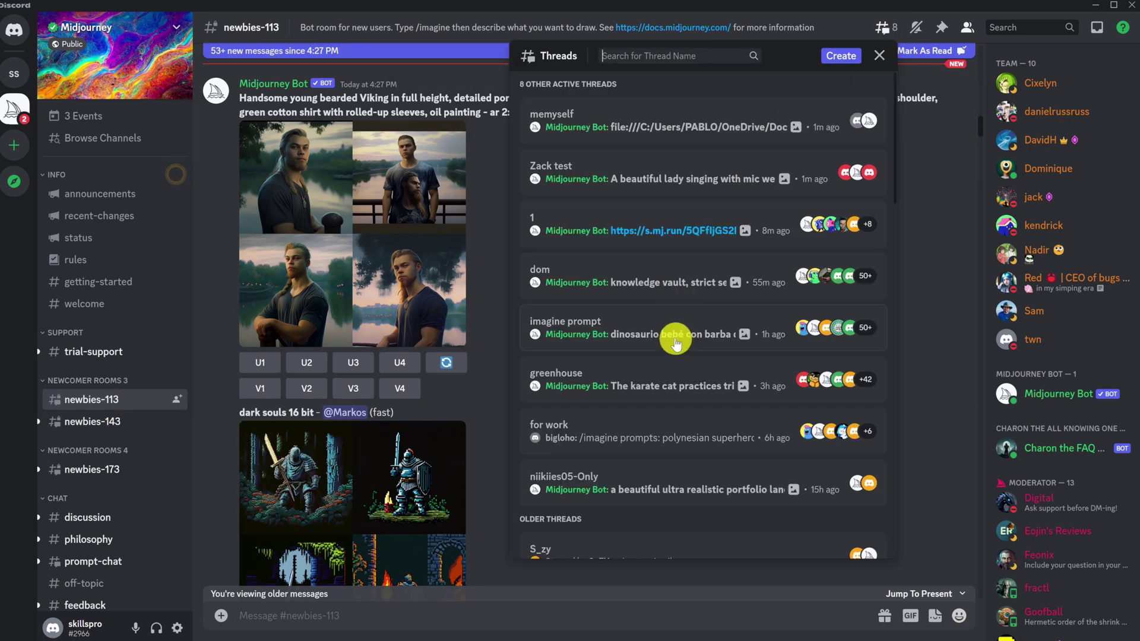
pyautogui.scroll(-5, 676, 332)
pyautogui.scroll(-6, 675, 342)
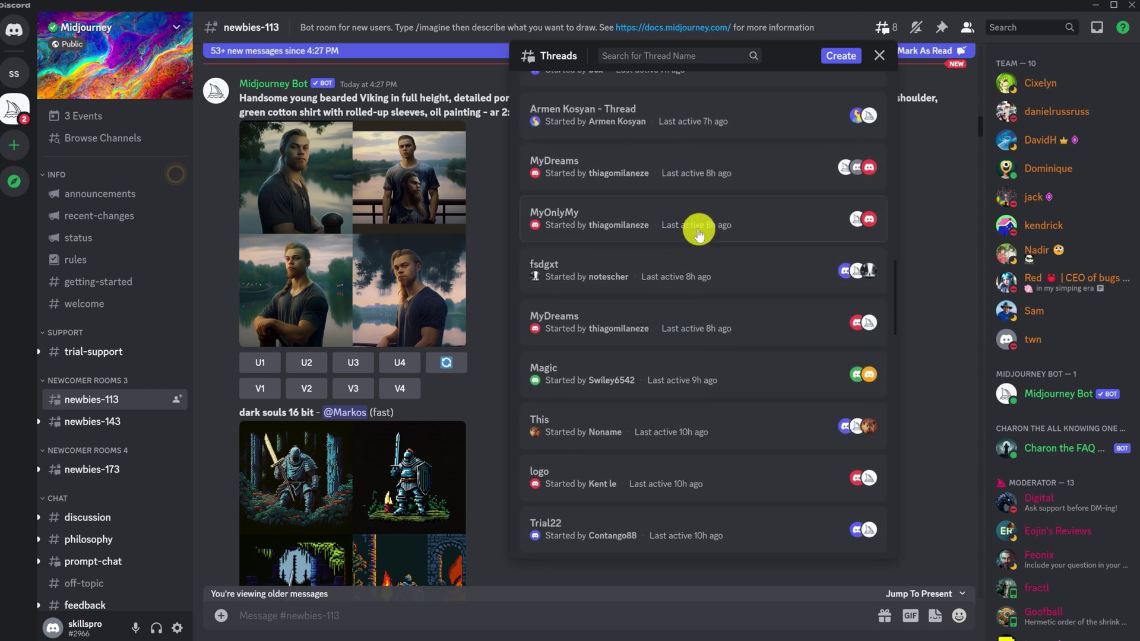
pyautogui.click(686, 225)
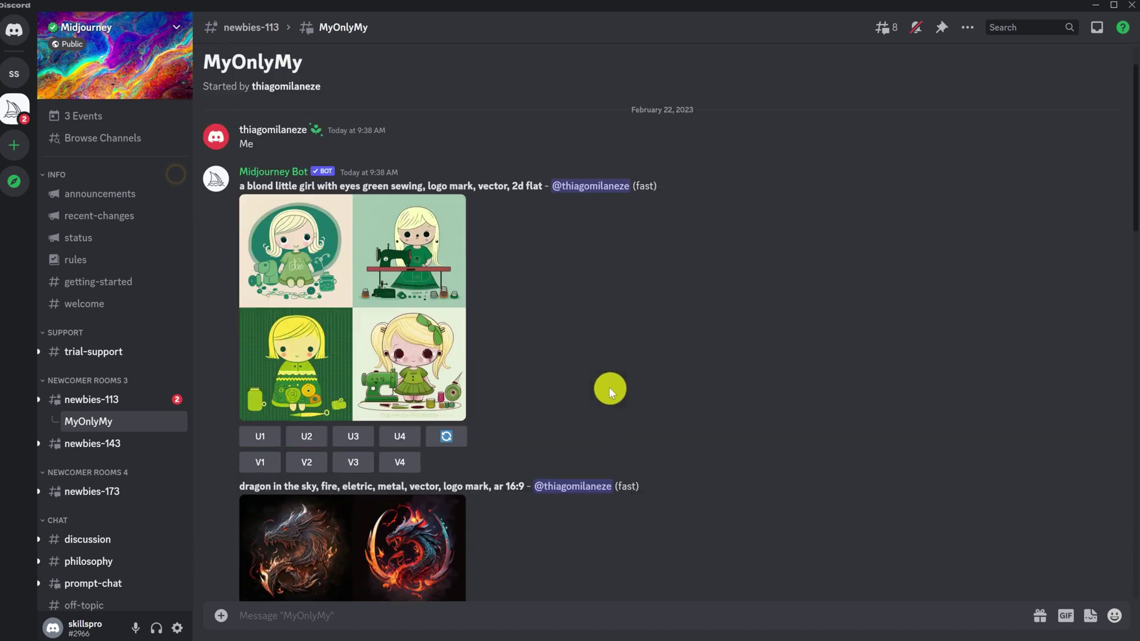
pyautogui.scroll(-8, 608, 387)
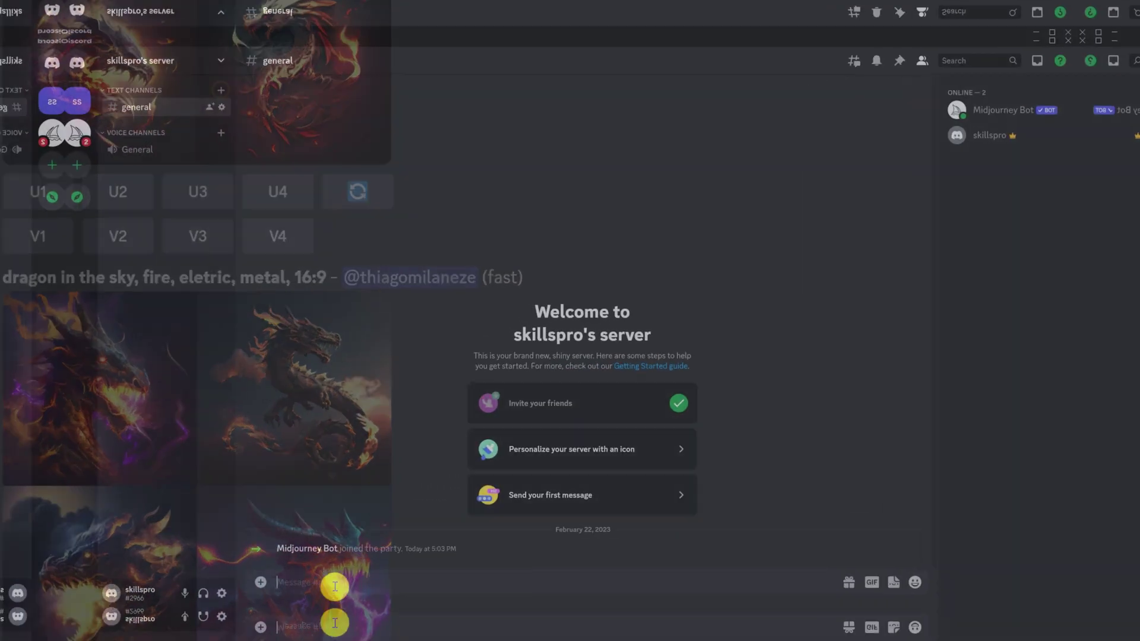
# - Run /settings to show the Midjourney Bot's settings: version 4, Base quality, Fast mode
pyautogui.write('/set')
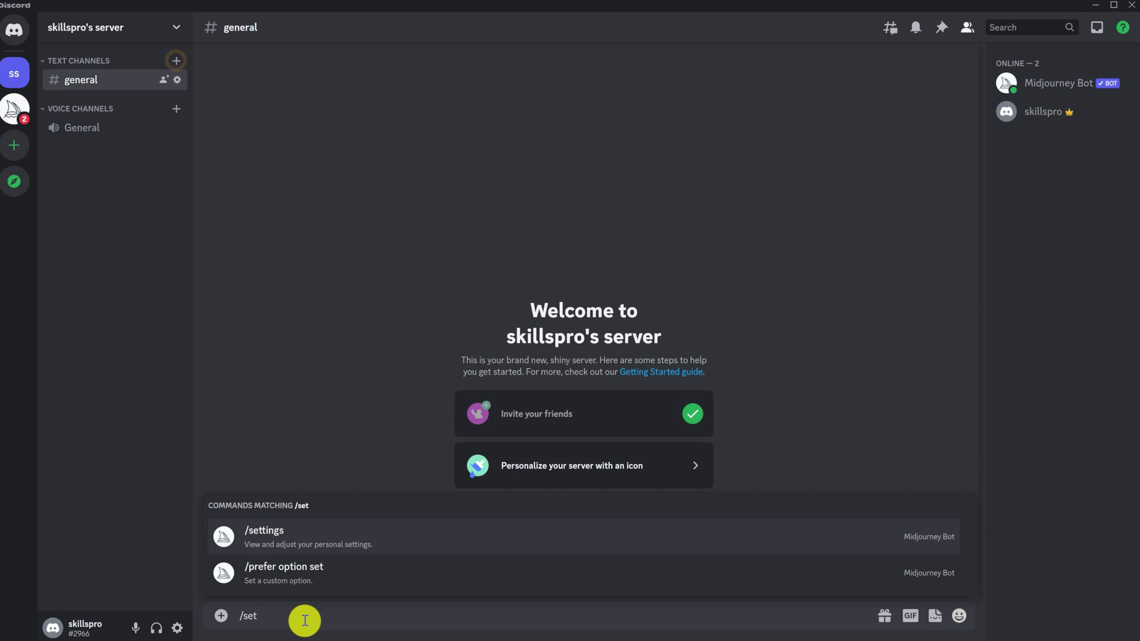
pyautogui.press('Return')
pyautogui.press('Return')
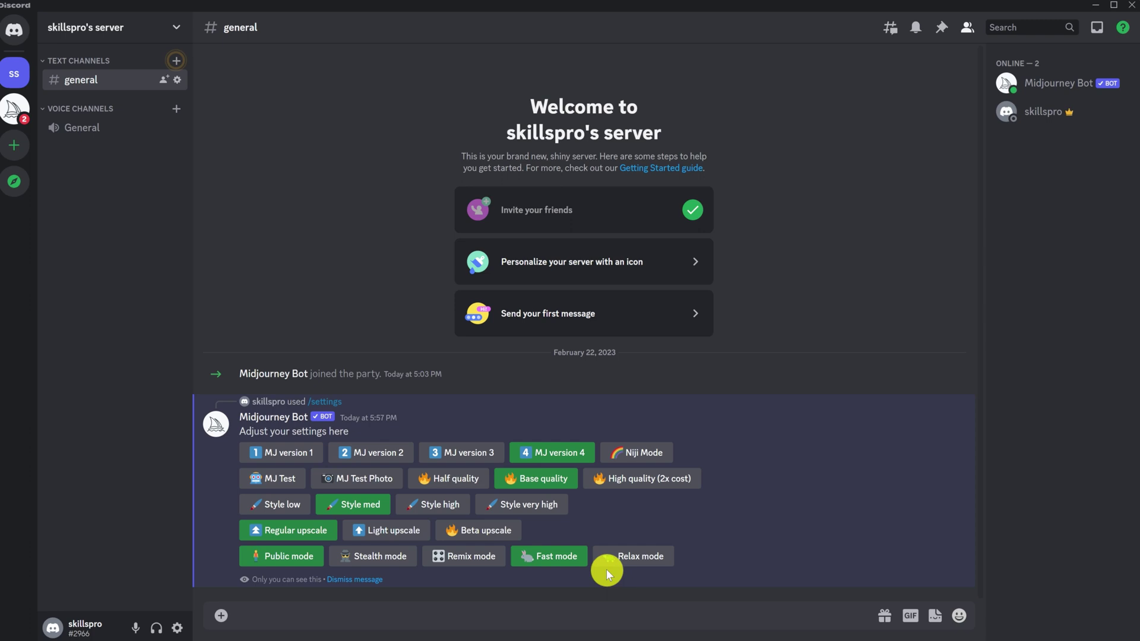
# - Send /info to see the trial's 23.24 fast minutes, then return to the Midjourney server
pyautogui.click(369, 615)
pyautogui.write('/')
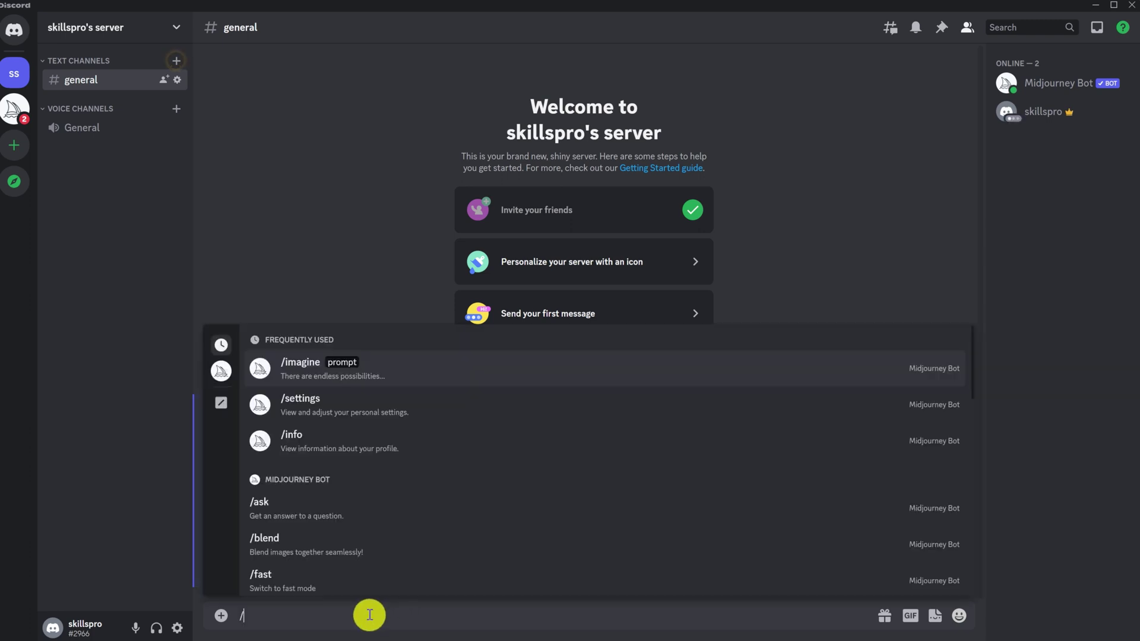
pyautogui.write('info')
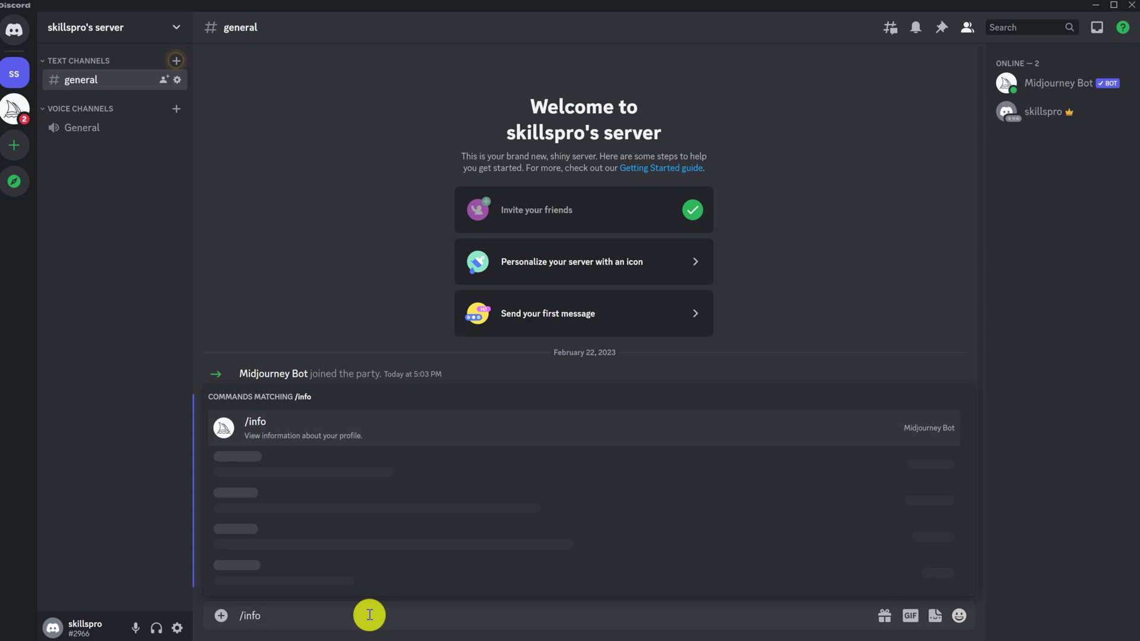
pyautogui.press('Return')
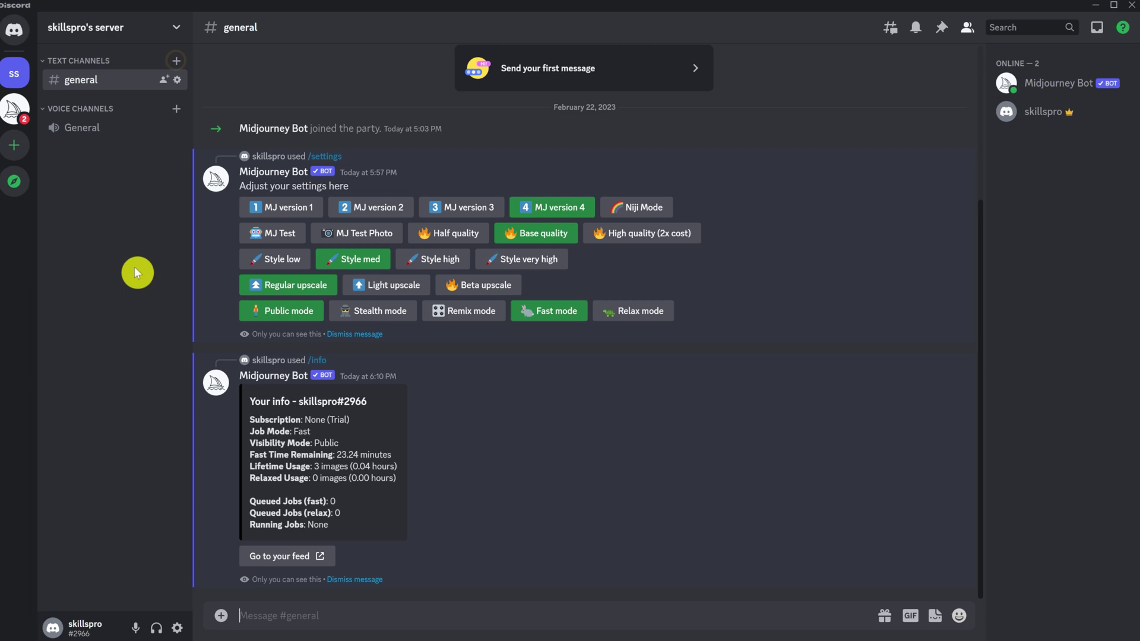
pyautogui.click(16, 109)
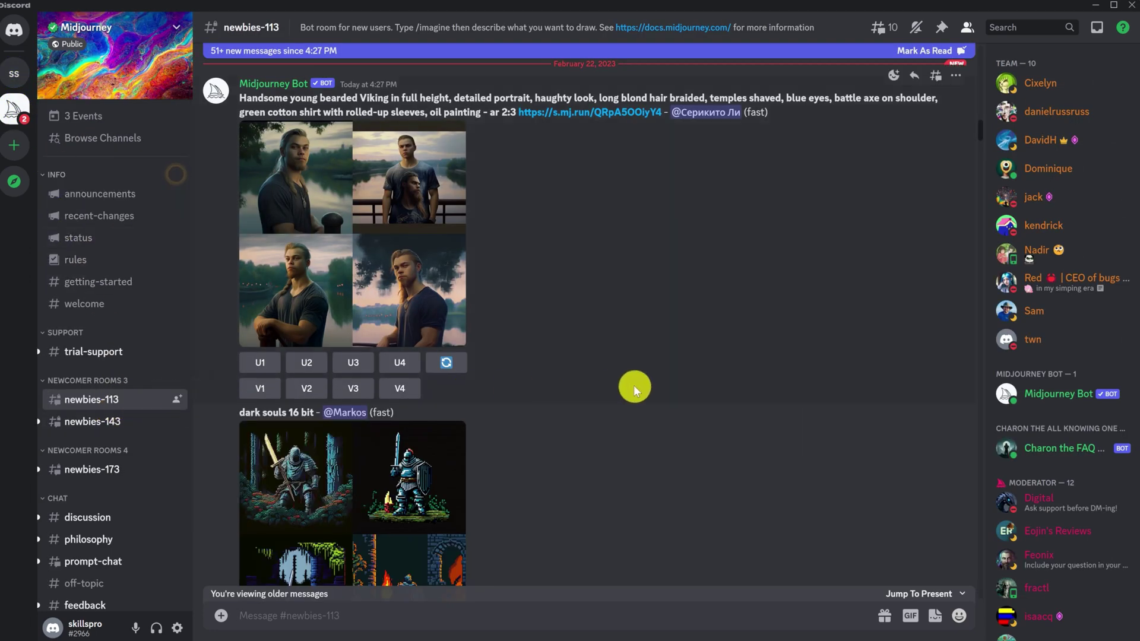
pyautogui.scroll(-5, 630, 386)
pyautogui.scroll(-6, 911, 309)
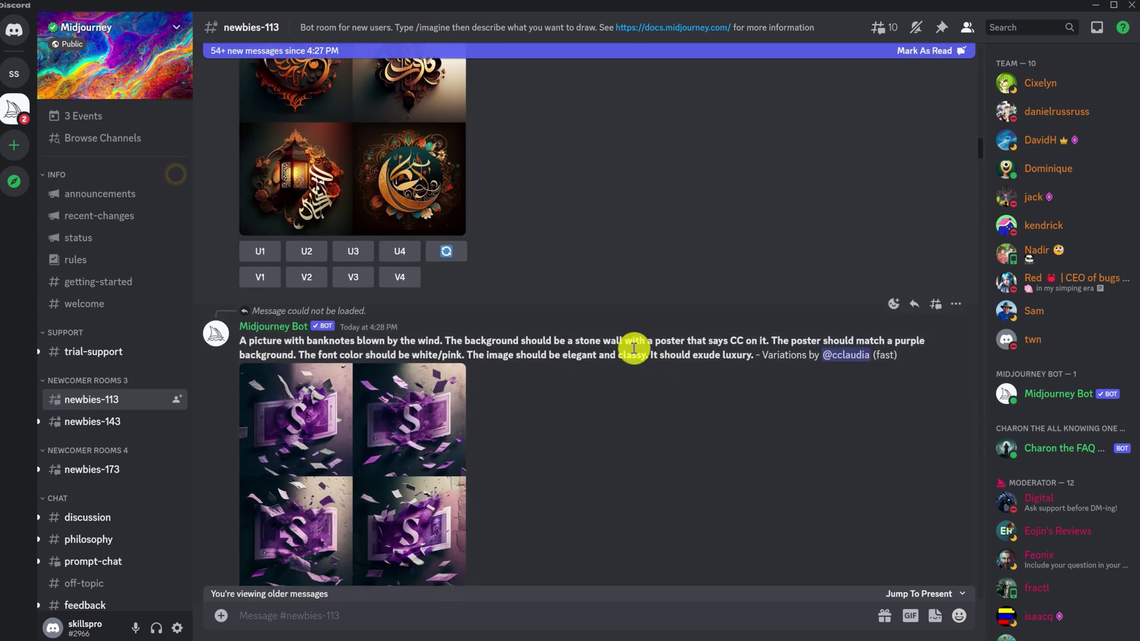
pyautogui.scroll(-3, 641, 396)
pyautogui.scroll(-3, 641, 395)
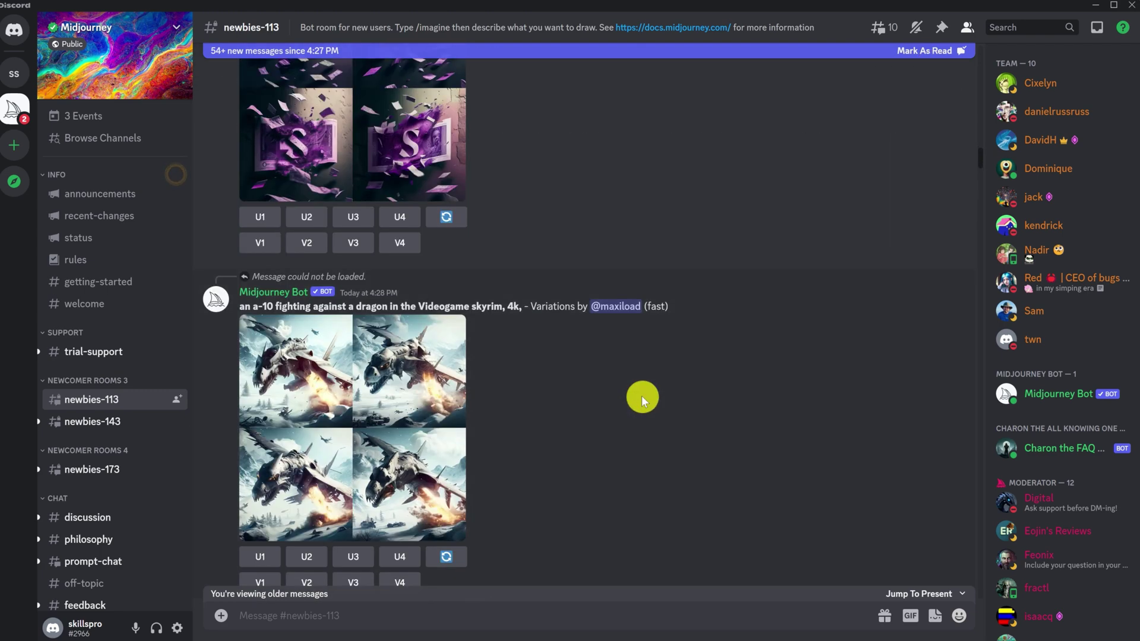
pyautogui.scroll(-1, 641, 395)
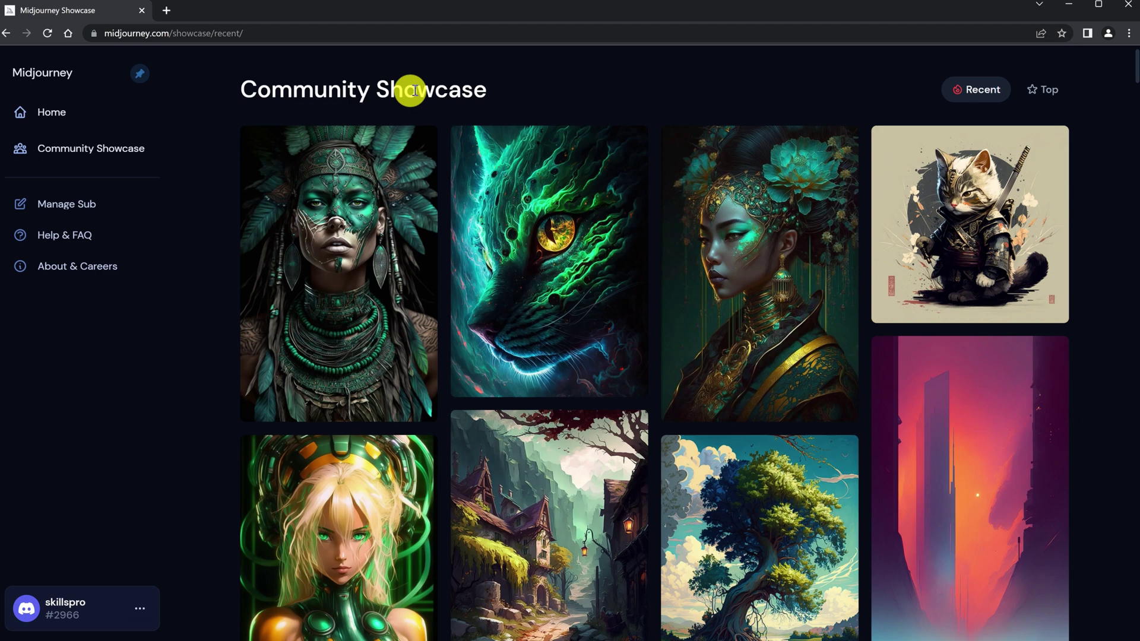
# - Browse the Community Showcase, then go Home to your gallery of car and monkey images
pyautogui.scroll(-4, 382, 184)
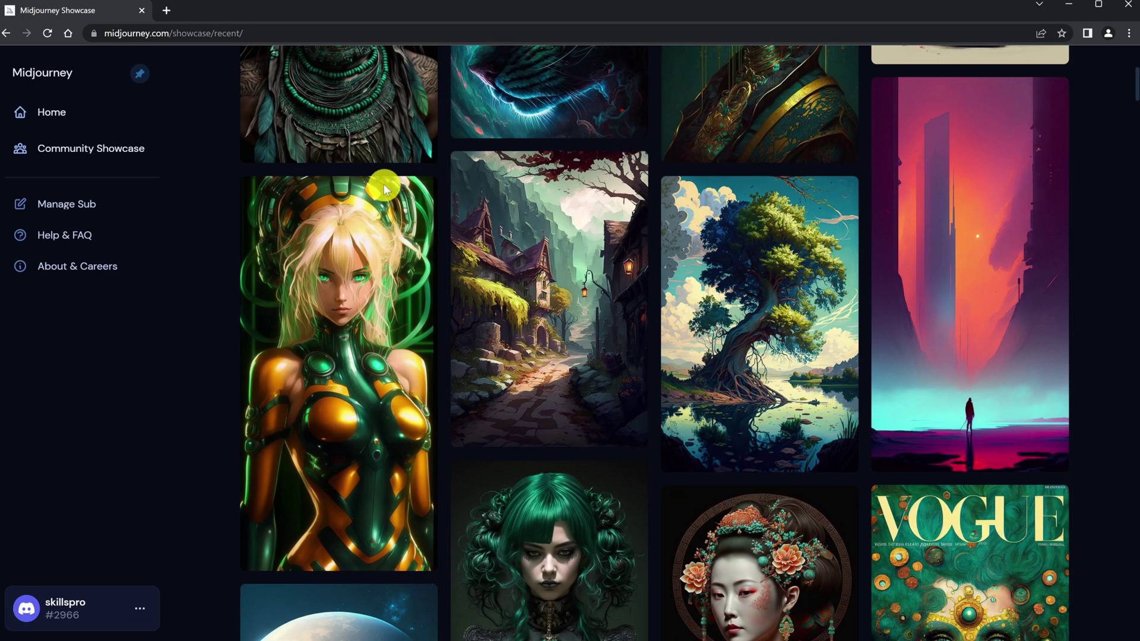
pyautogui.scroll(4, 382, 183)
pyautogui.moveTo(1003, 144)
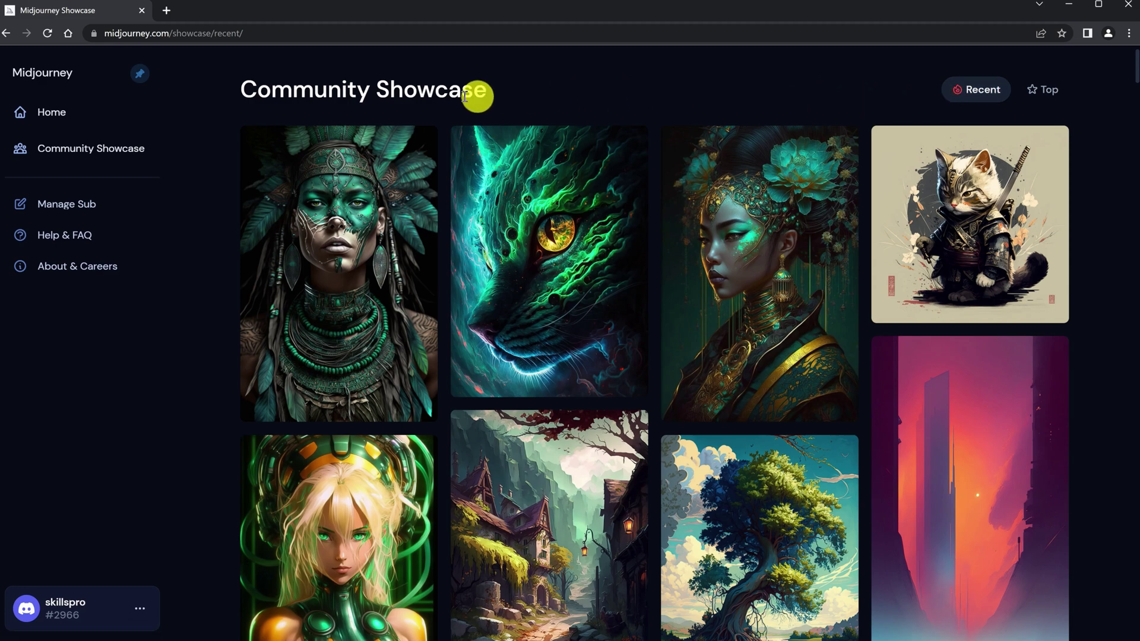
pyautogui.click(86, 112)
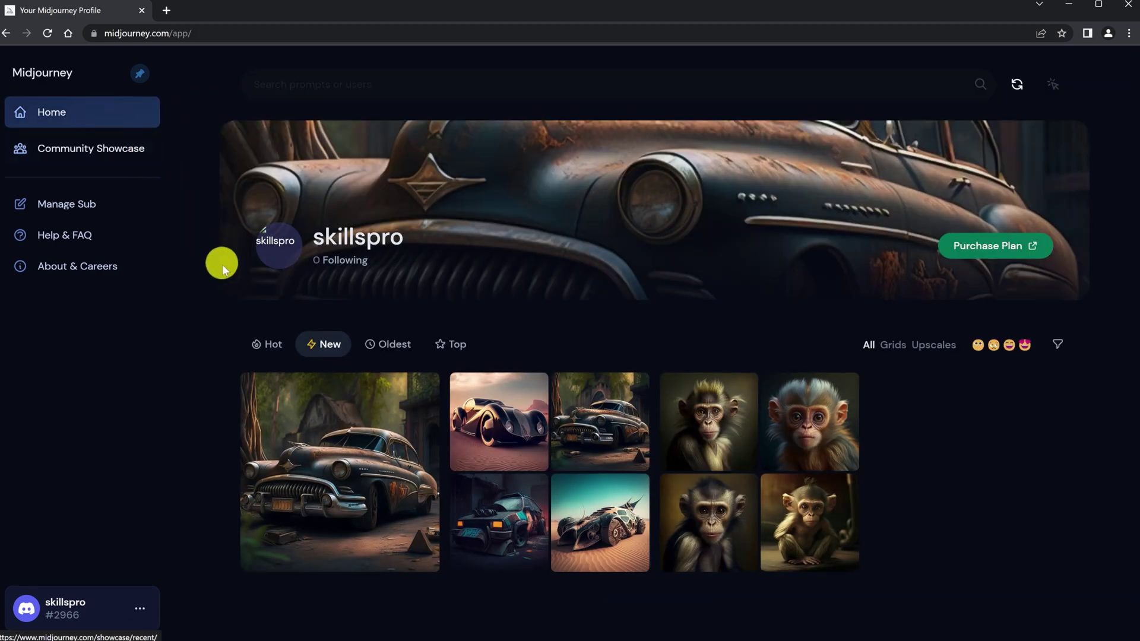
pyautogui.moveTo(588, 417)
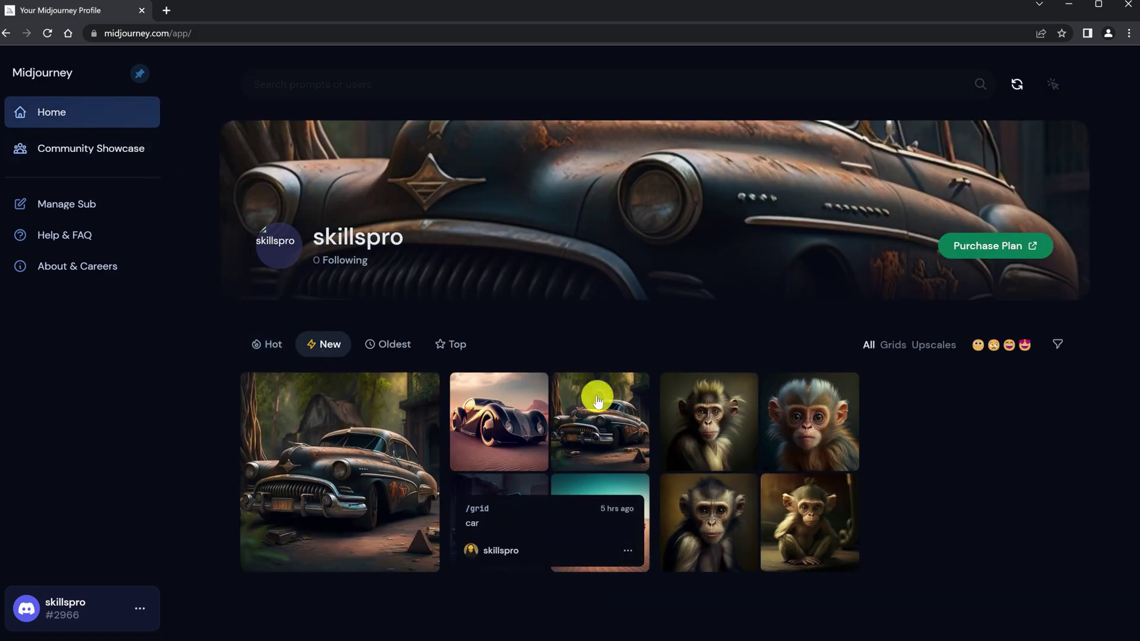
pyautogui.moveTo(424, 454)
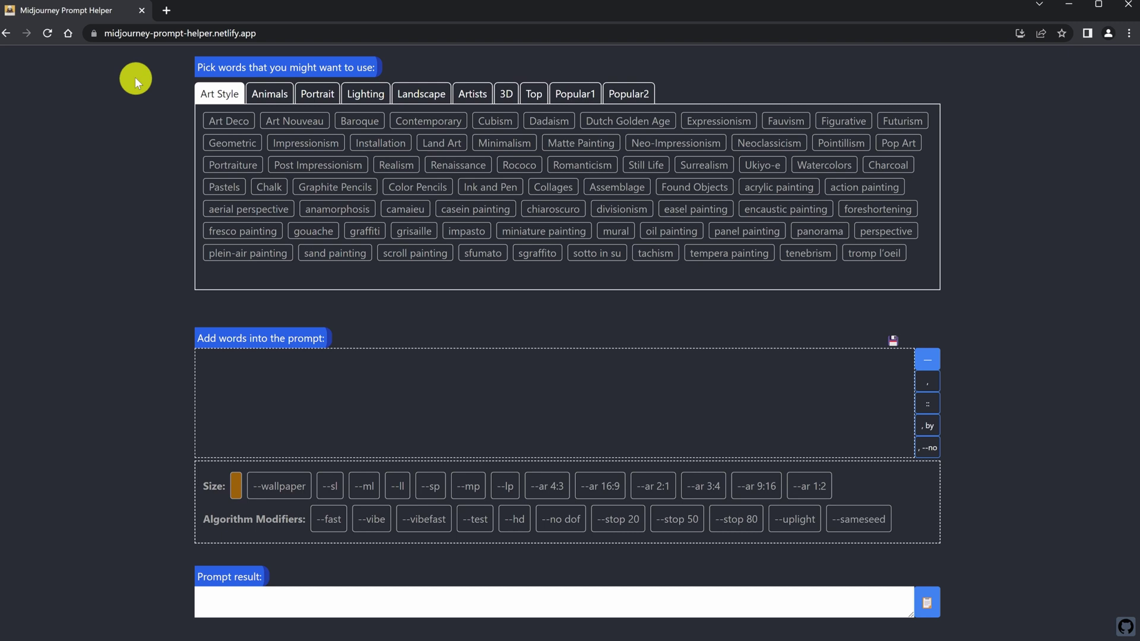
# - Assemble 'hypermaximalist highly detailed' from the Top word list in the prompt builder and copy it
pyautogui.click(529, 95)
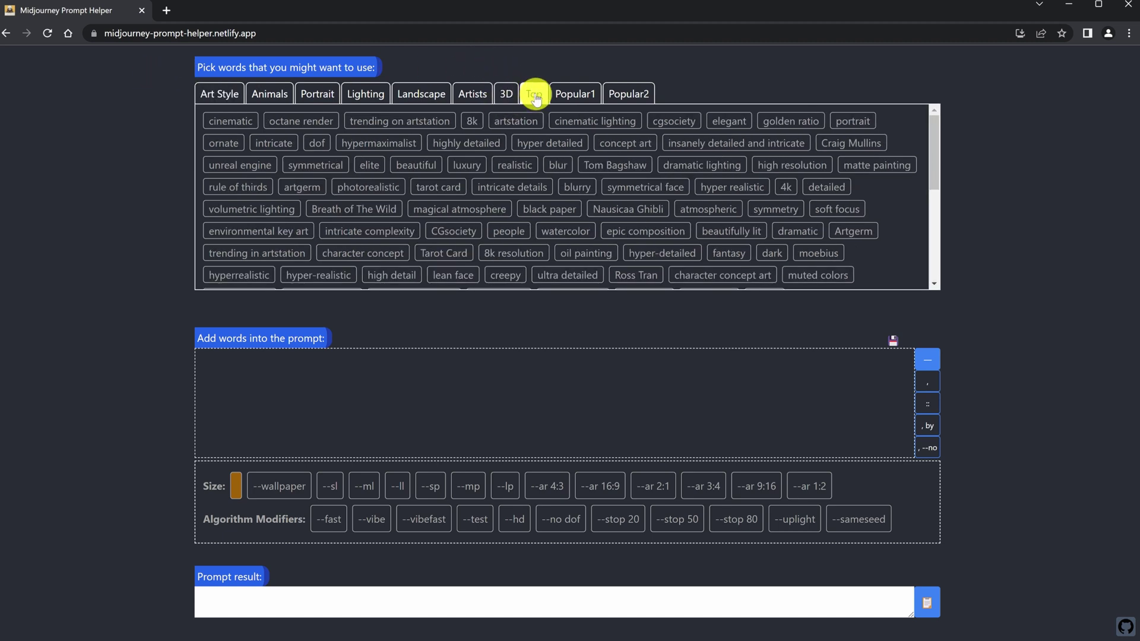
pyautogui.click(419, 152)
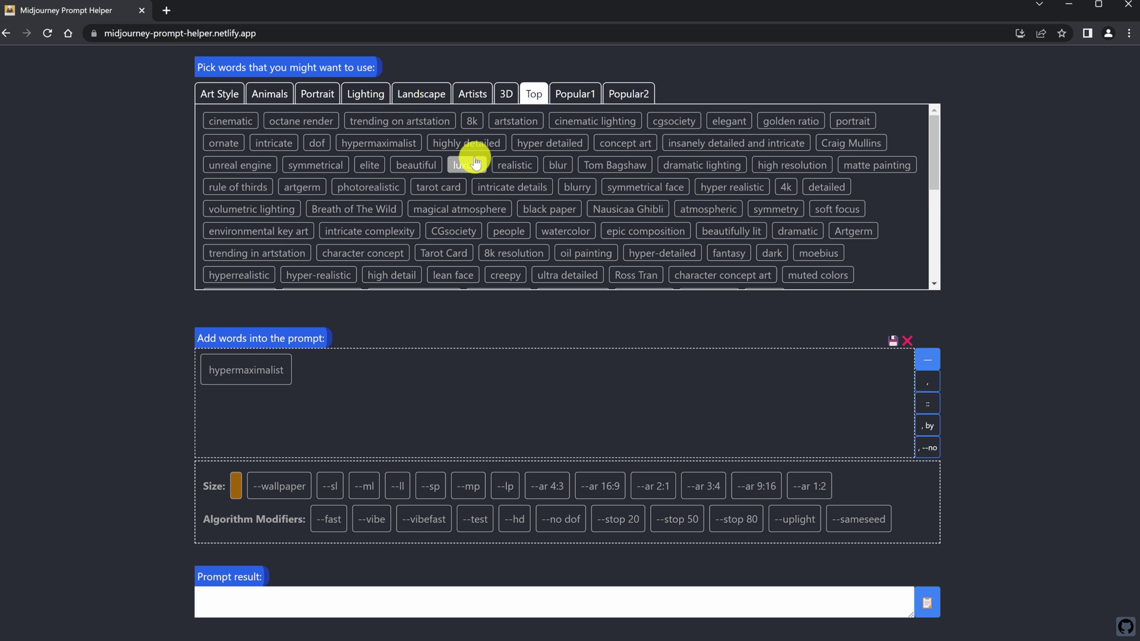
pyautogui.click(472, 147)
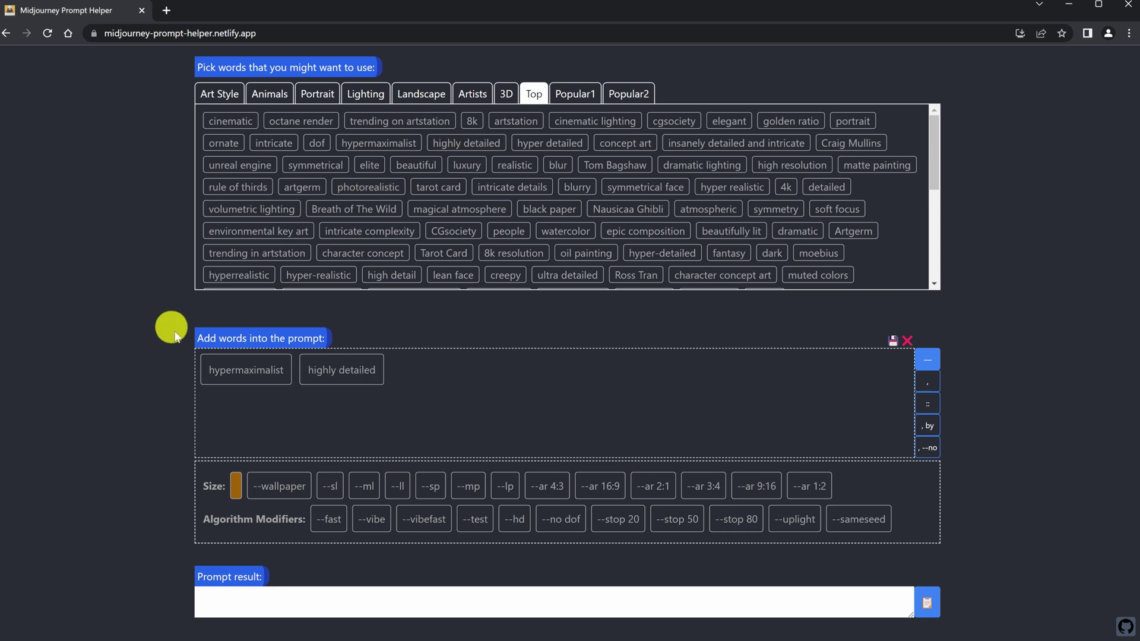
pyautogui.click(238, 374)
pyautogui.click(336, 376)
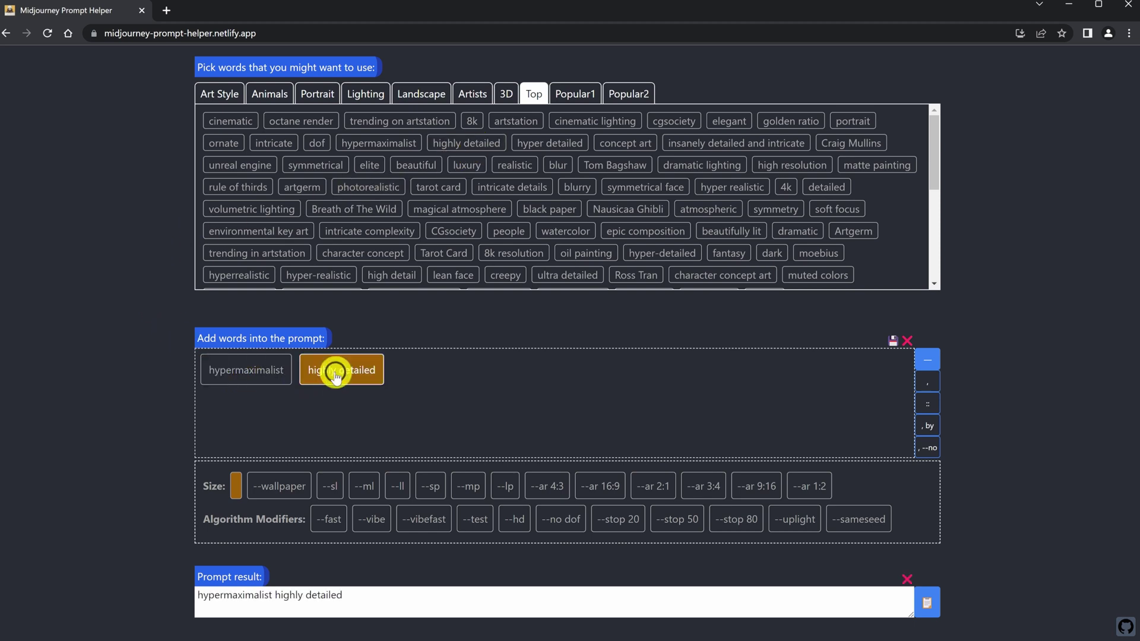
pyautogui.click(936, 605)
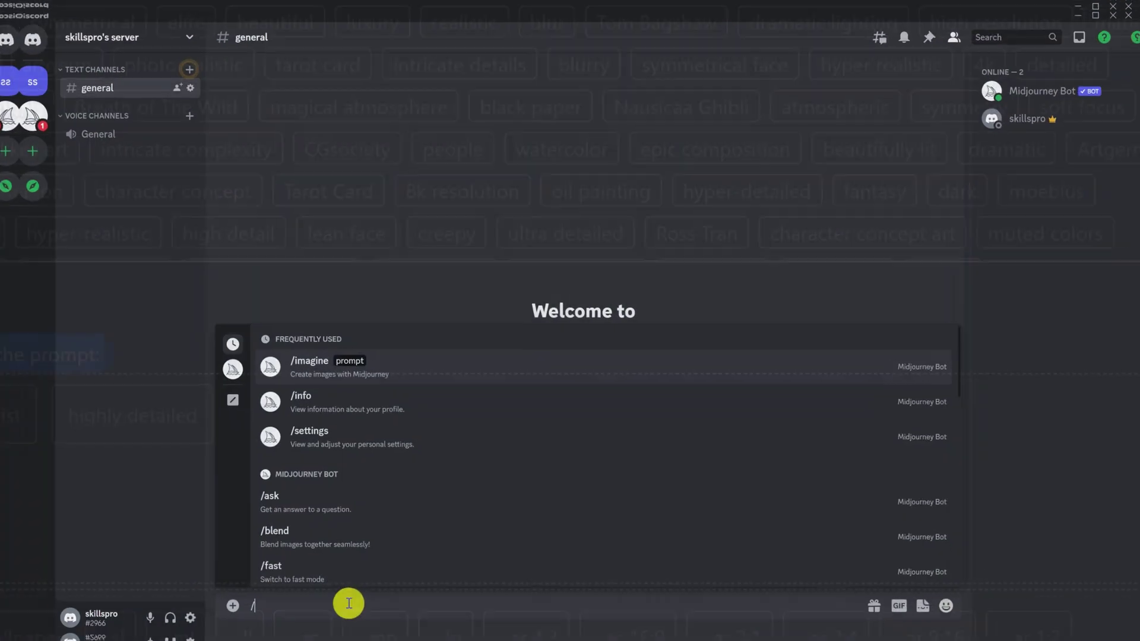
# - Generate /imagine 'cat hypermaximalist highly detailed' and enlarge the resulting four-image cat grid
pyautogui.write('i')
pyautogui.press('Return')
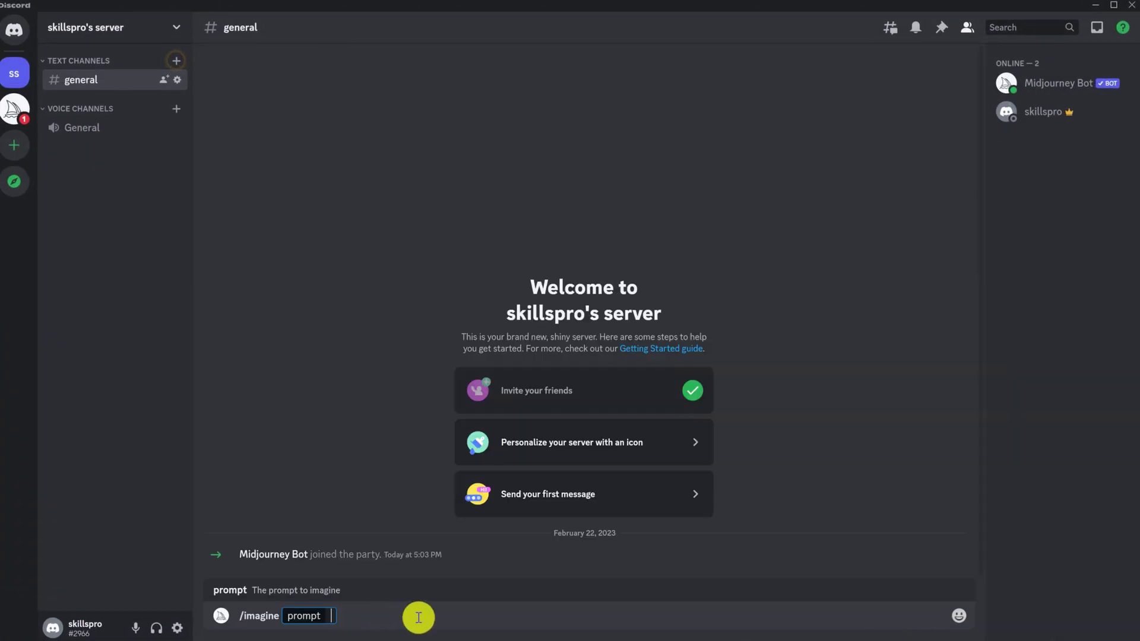
pyautogui.write('cat')
pyautogui.hotkey('ctrl', 'v')
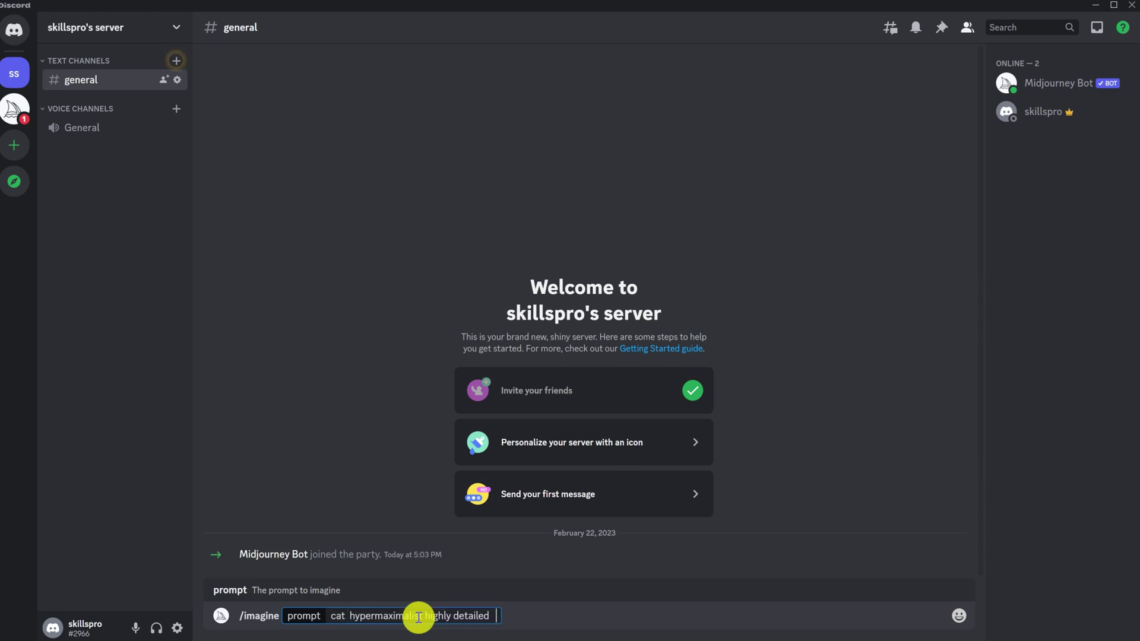
pyautogui.press('Return')
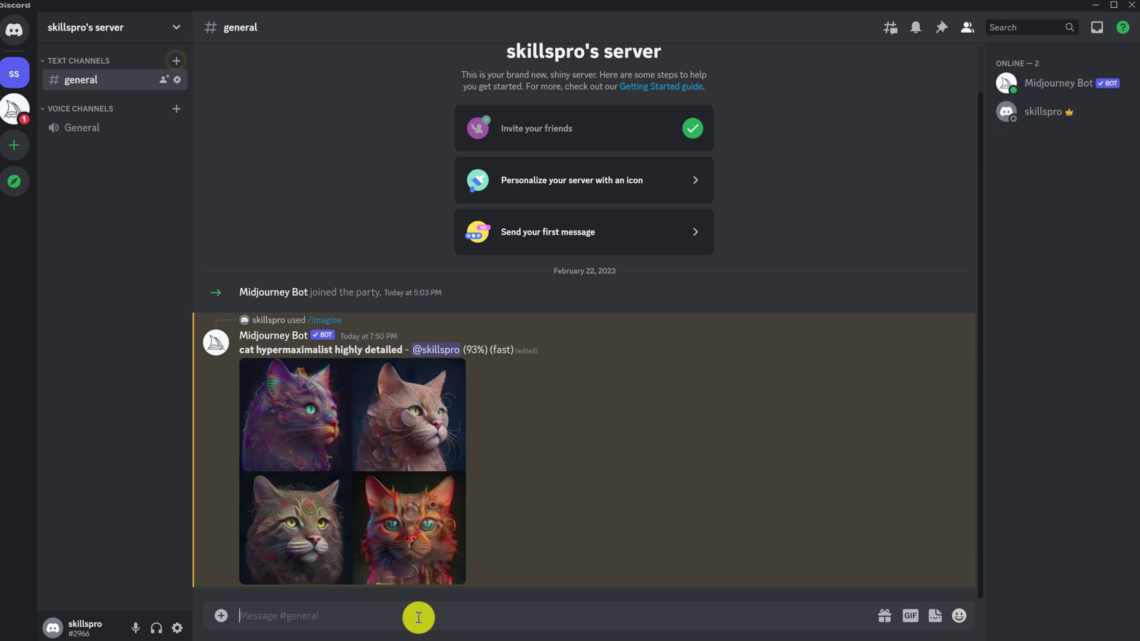
pyautogui.click(379, 486)
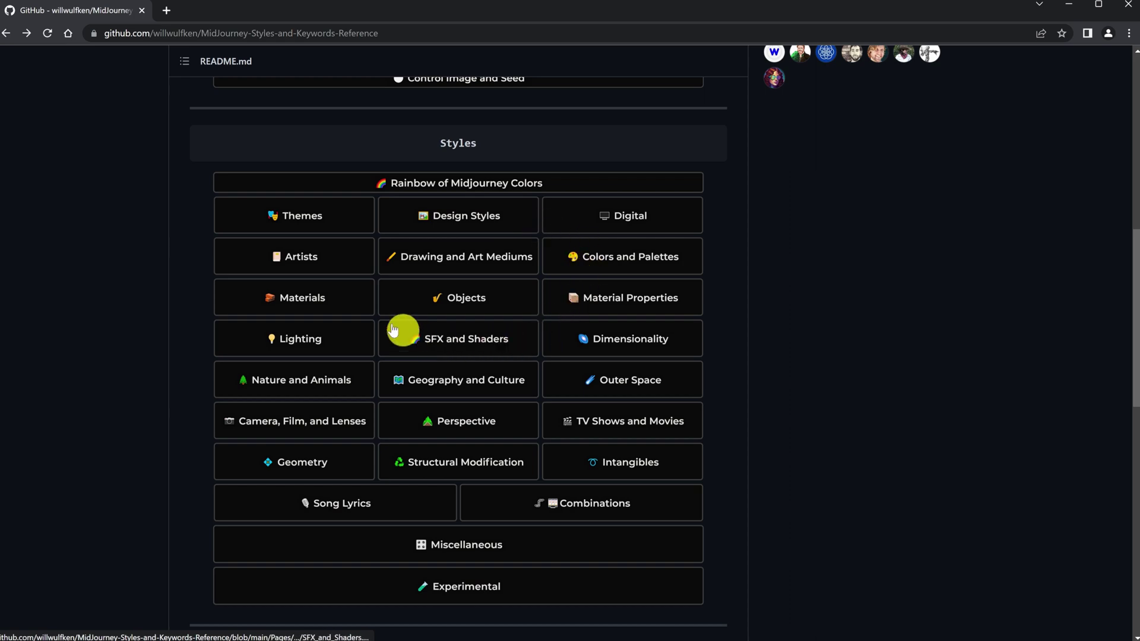
# - Browse GitHub's Themes.md, expanding and viewing the Rooms and Retro/Modern example image tables
pyautogui.click(288, 224)
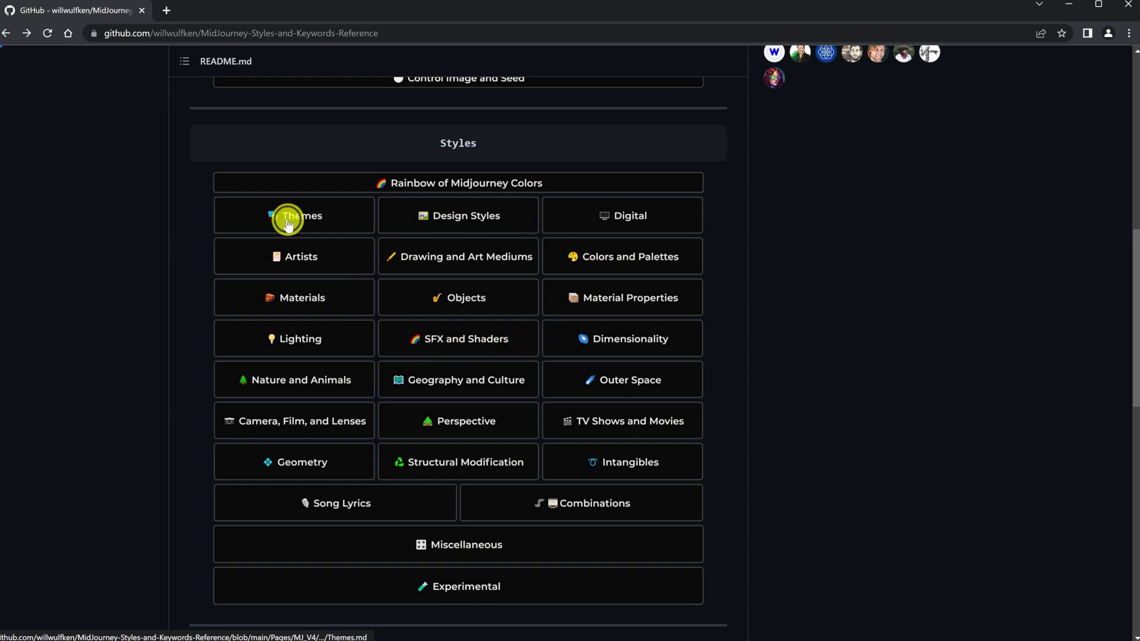
pyautogui.scroll(-5, 326, 322)
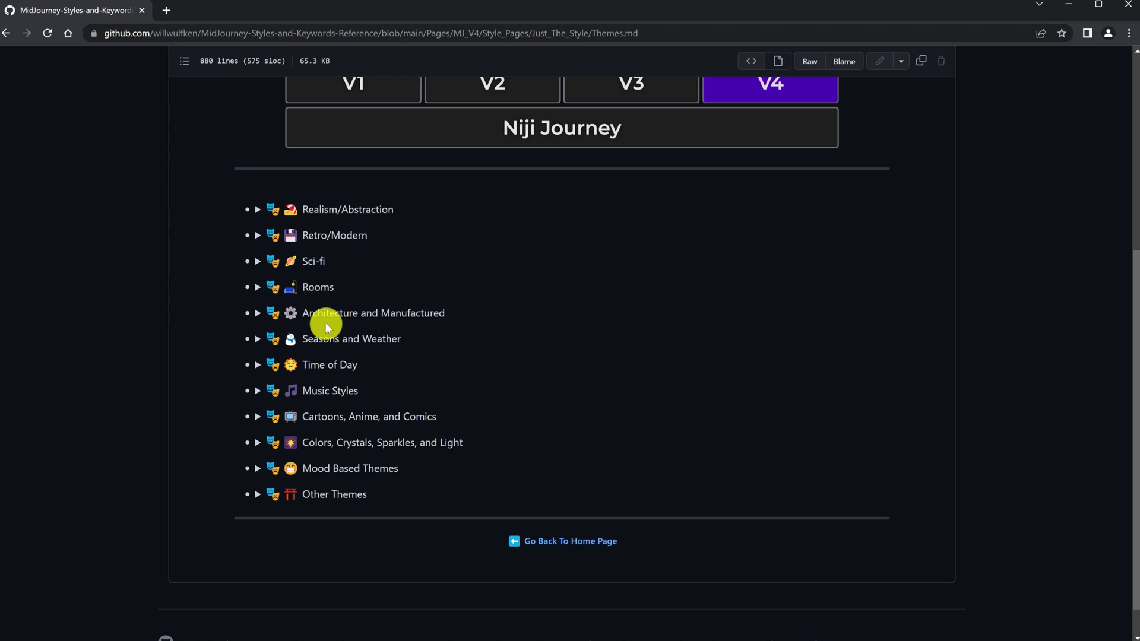
pyautogui.click(258, 287)
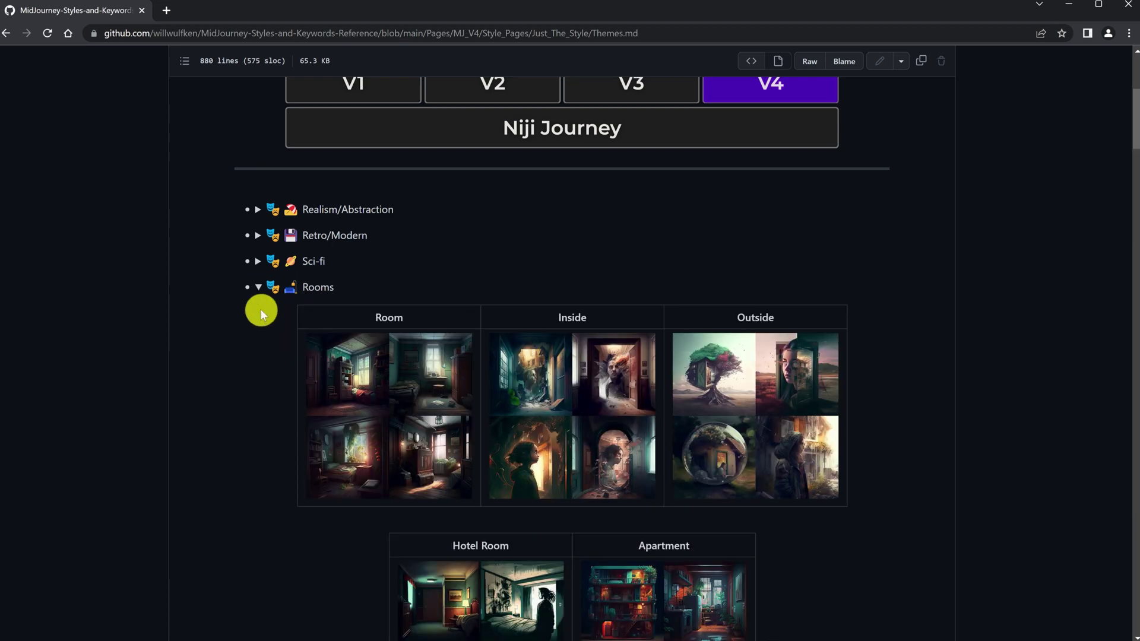
pyautogui.scroll(-14, 260, 309)
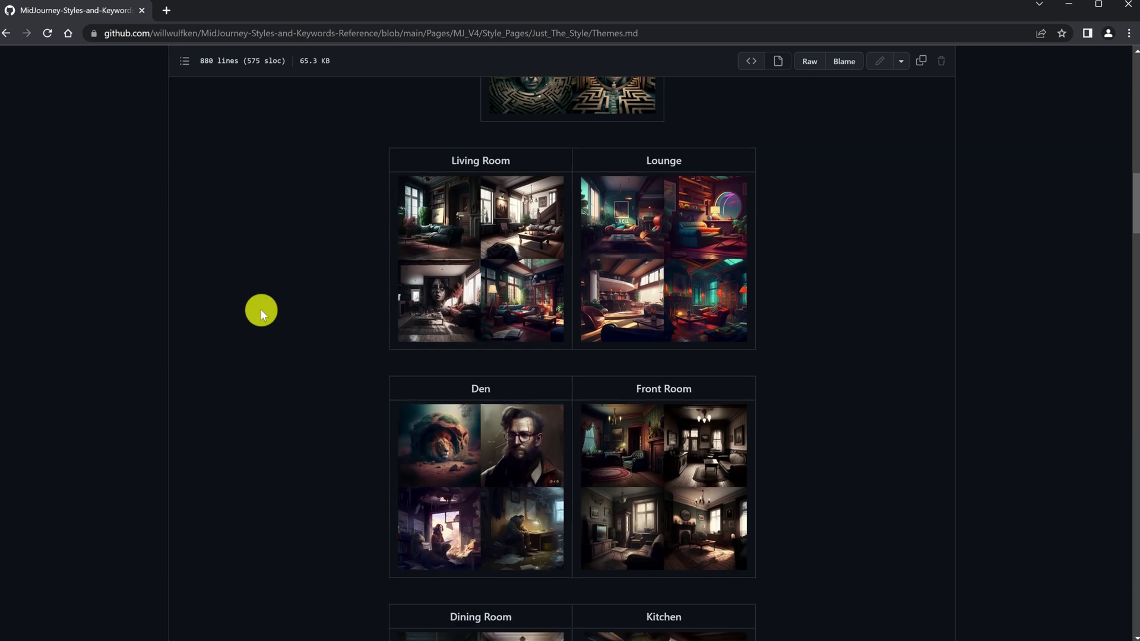
pyautogui.scroll(18, 260, 309)
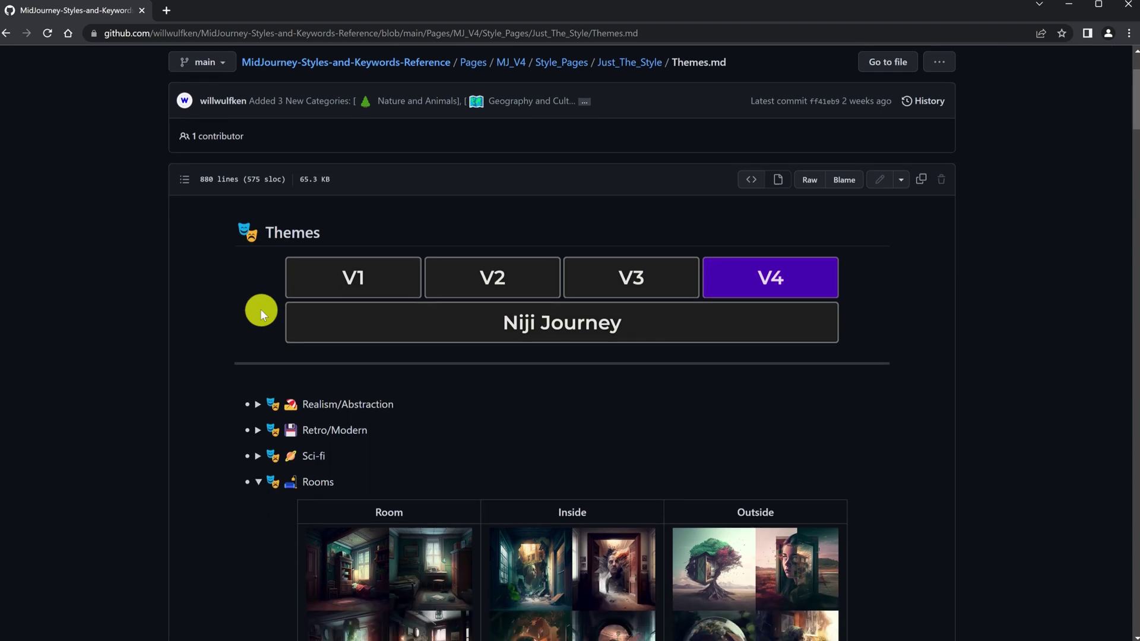
pyautogui.click(259, 431)
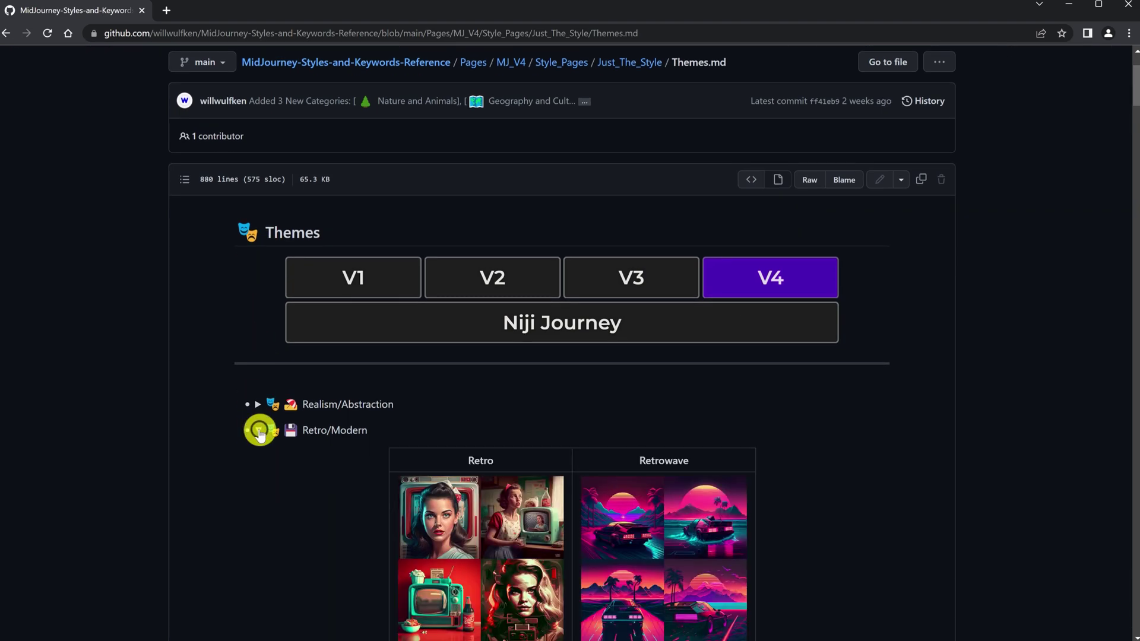
pyautogui.scroll(-4, 260, 433)
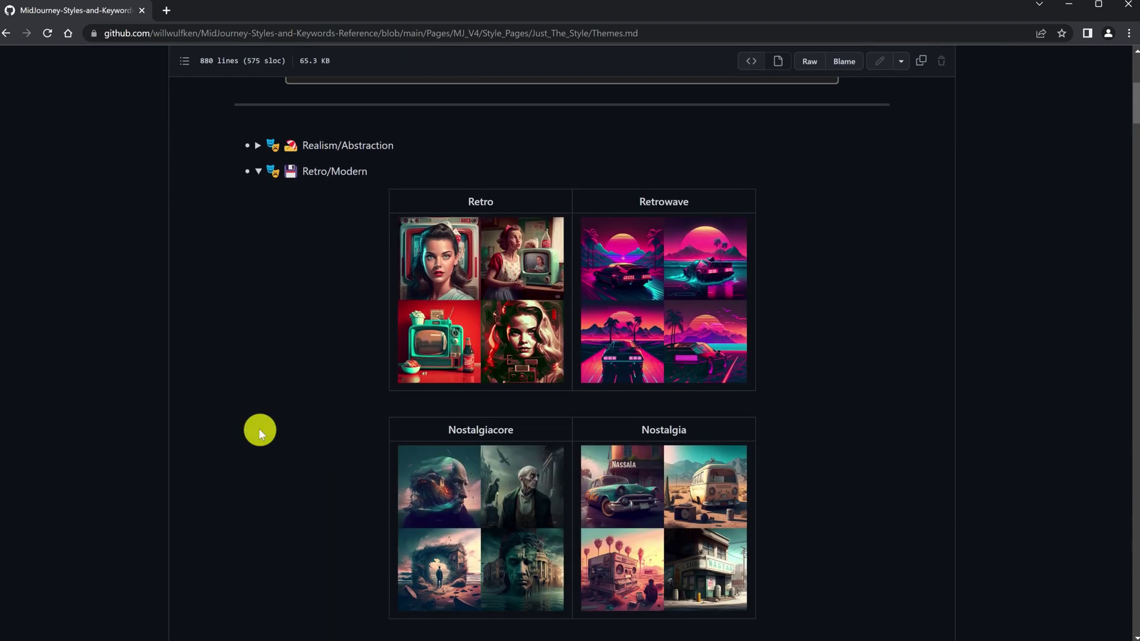
pyautogui.scroll(-4, 259, 430)
pyautogui.scroll(3, 259, 429)
pyautogui.scroll(2, 259, 425)
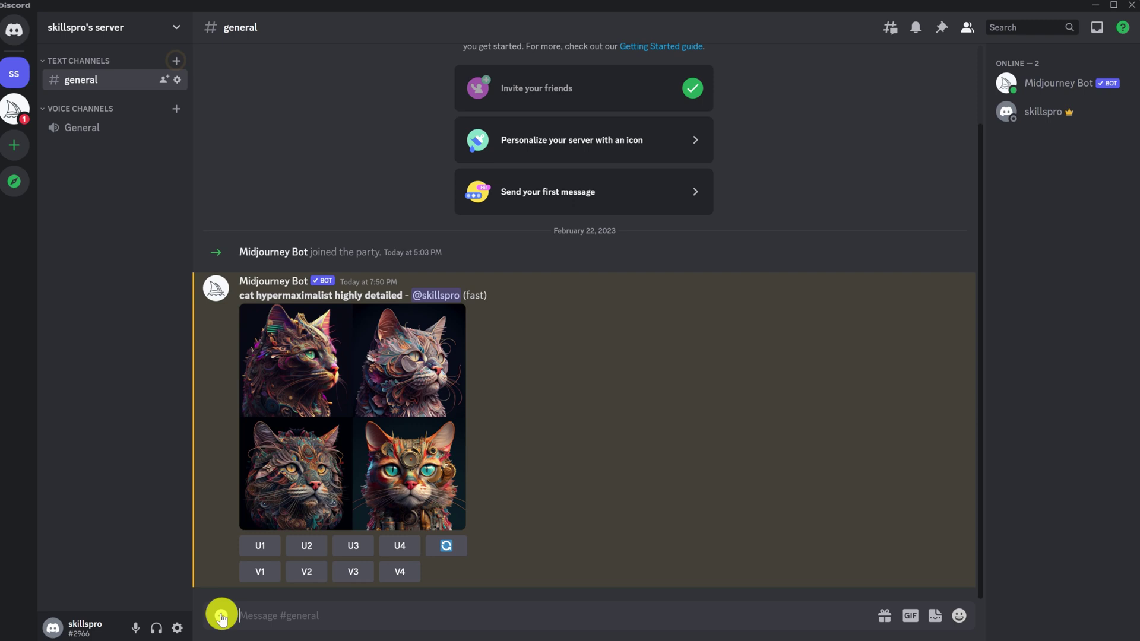
# - Upload the Monkey King image to #general and copy its image link
pyautogui.click(231, 616)
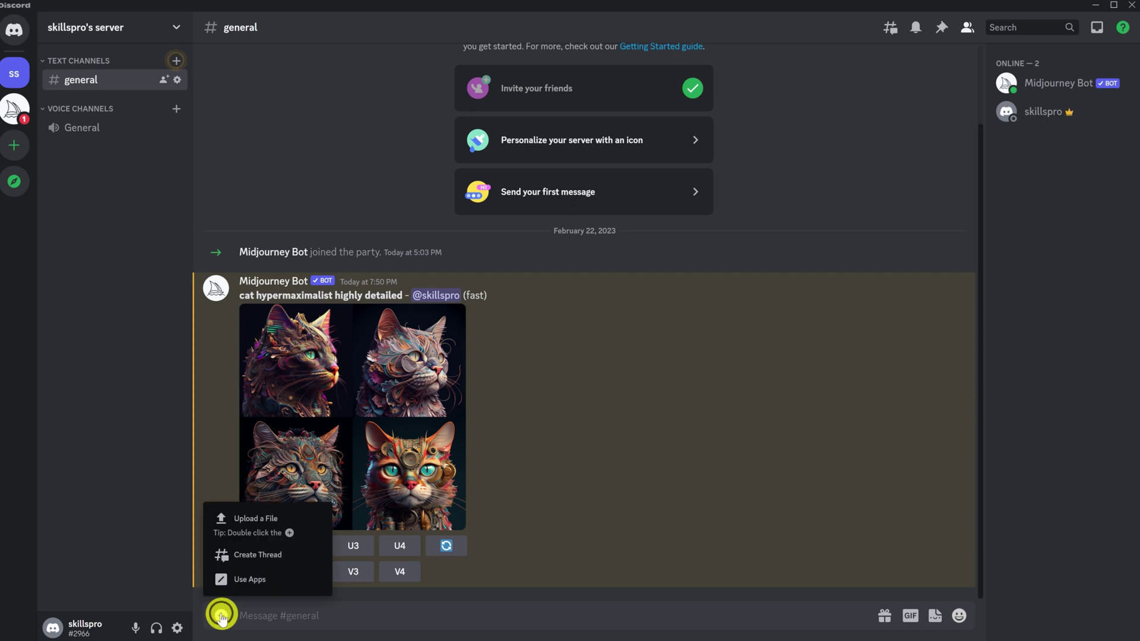
pyautogui.click(255, 534)
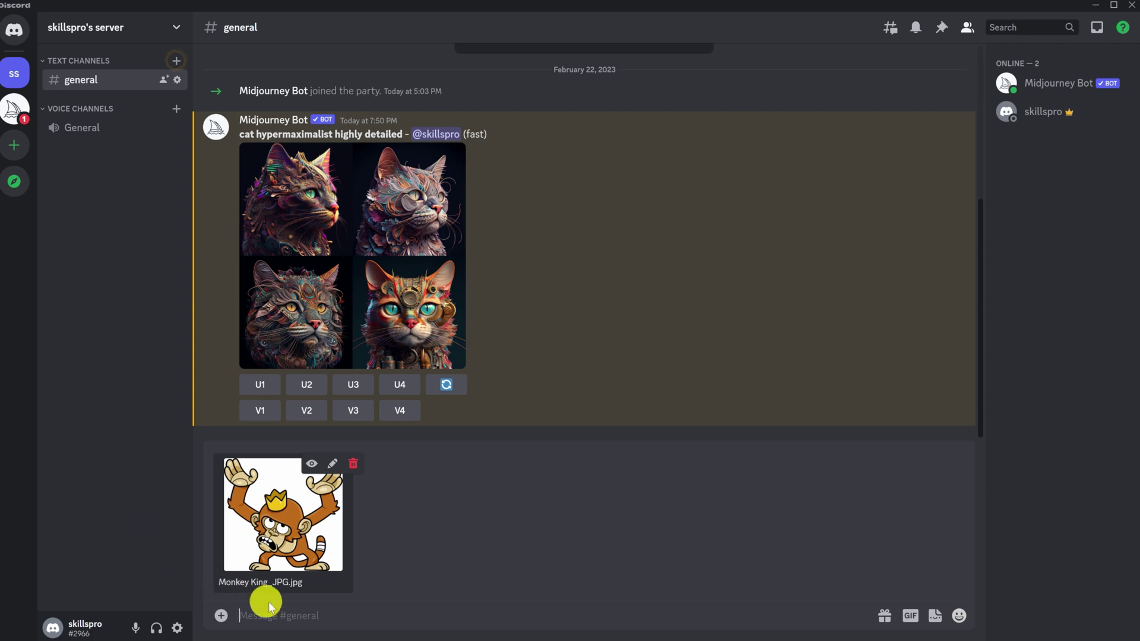
pyautogui.press('Return')
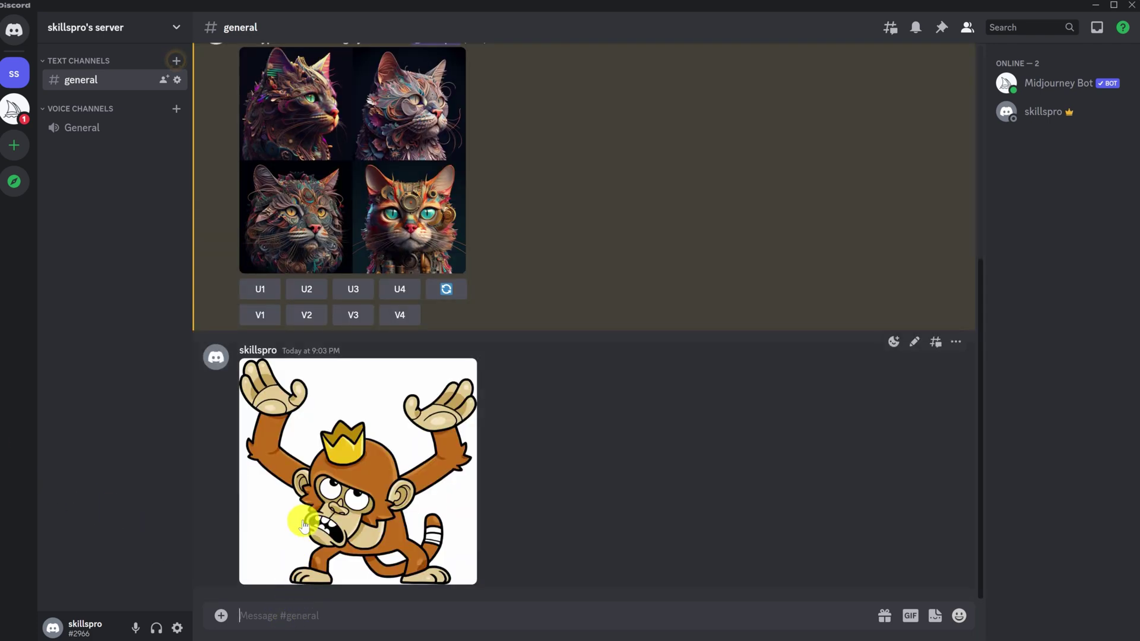
pyautogui.rightClick(303, 525)
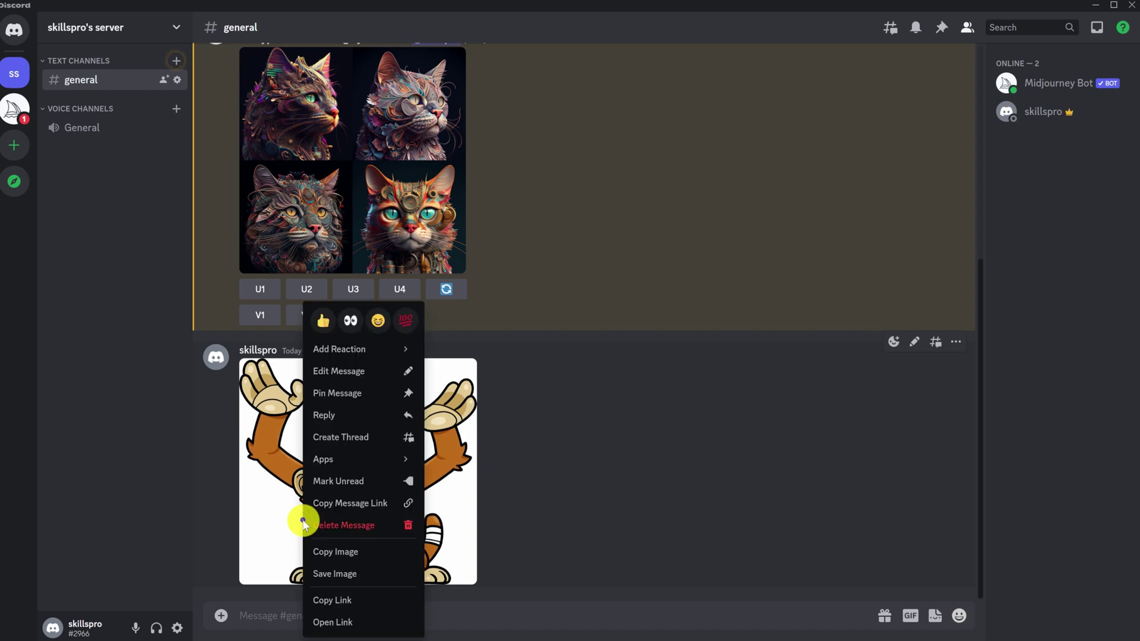
pyautogui.click(331, 600)
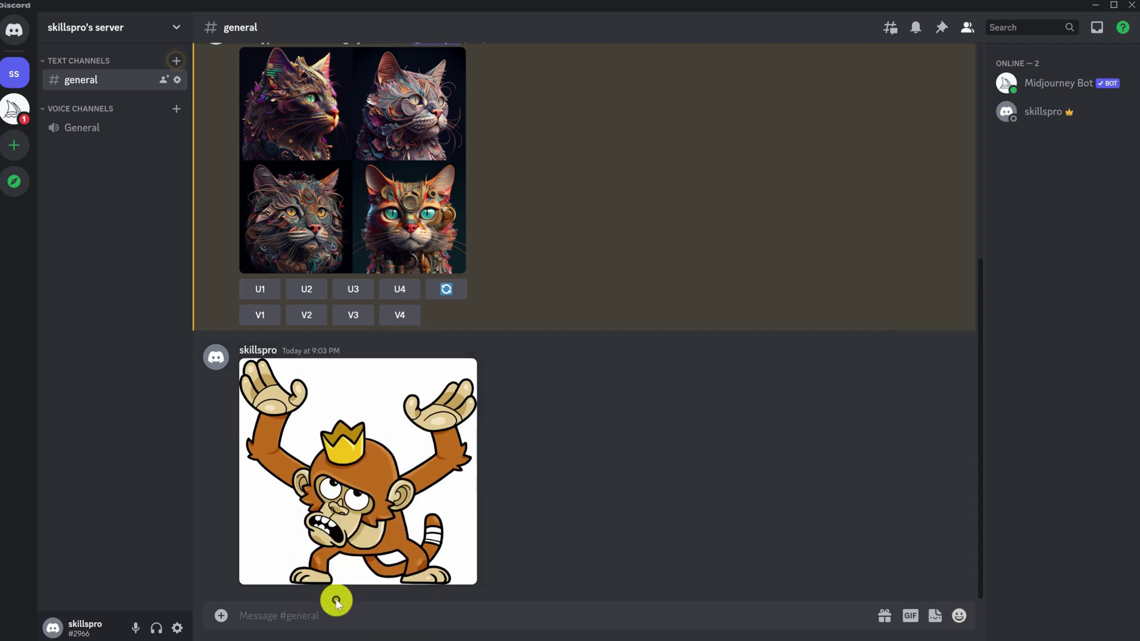
pyautogui.click(338, 613)
# - Start an /imagine prompt with the Monkey King image link pasted in
pyautogui.write('/')
pyautogui.press('Return')
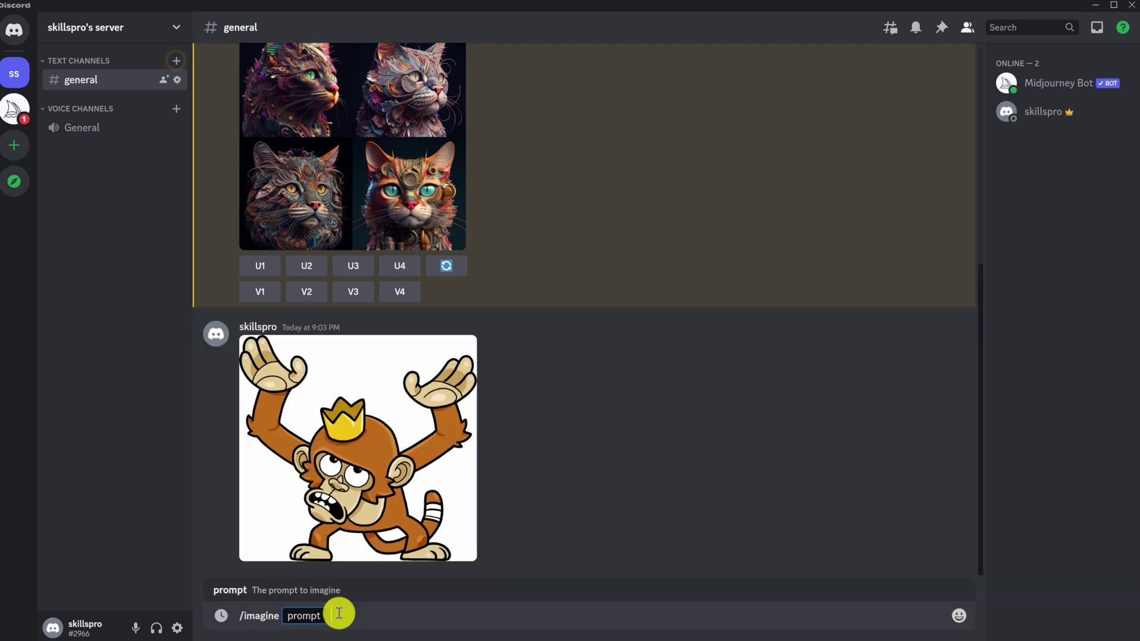
pyautogui.hotkey('ctrl', 'v')
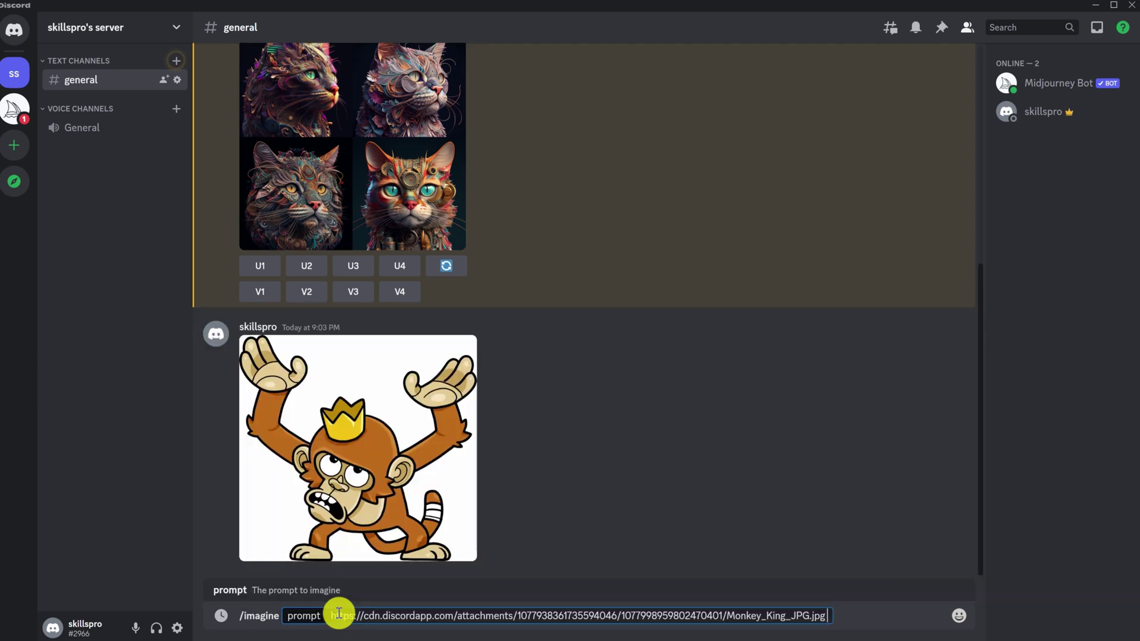
# - Copy 'hypermaximalist highly detailed' from the cat prompt, append it after the link, and submit
pyautogui.scroll(4, 339, 570)
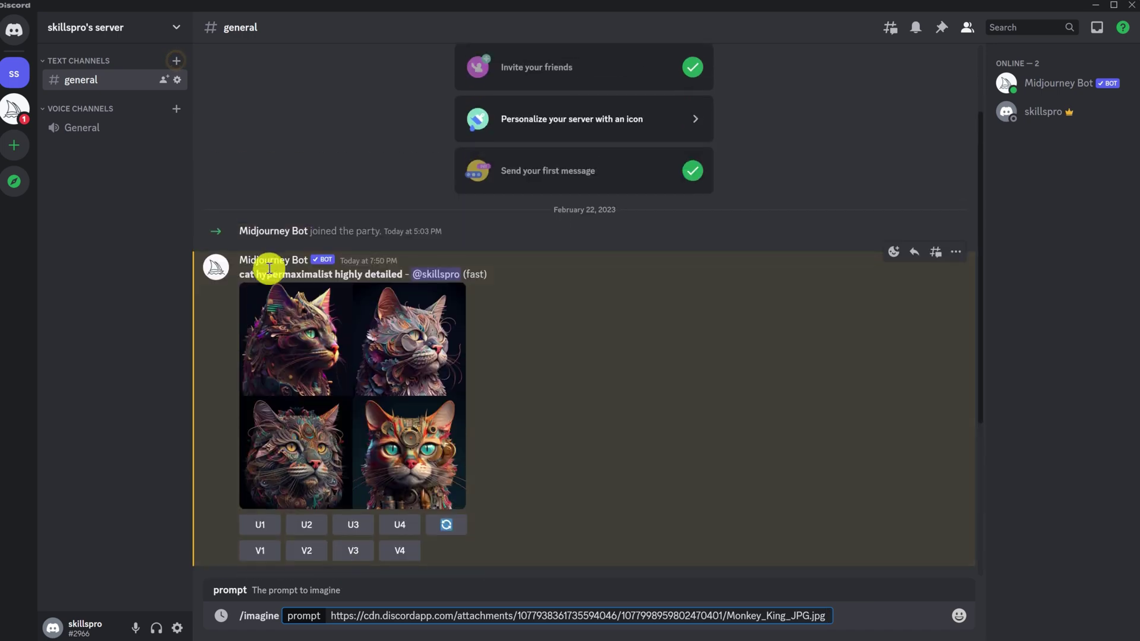
pyautogui.moveTo(259, 271); pyautogui.dragTo(399, 275)
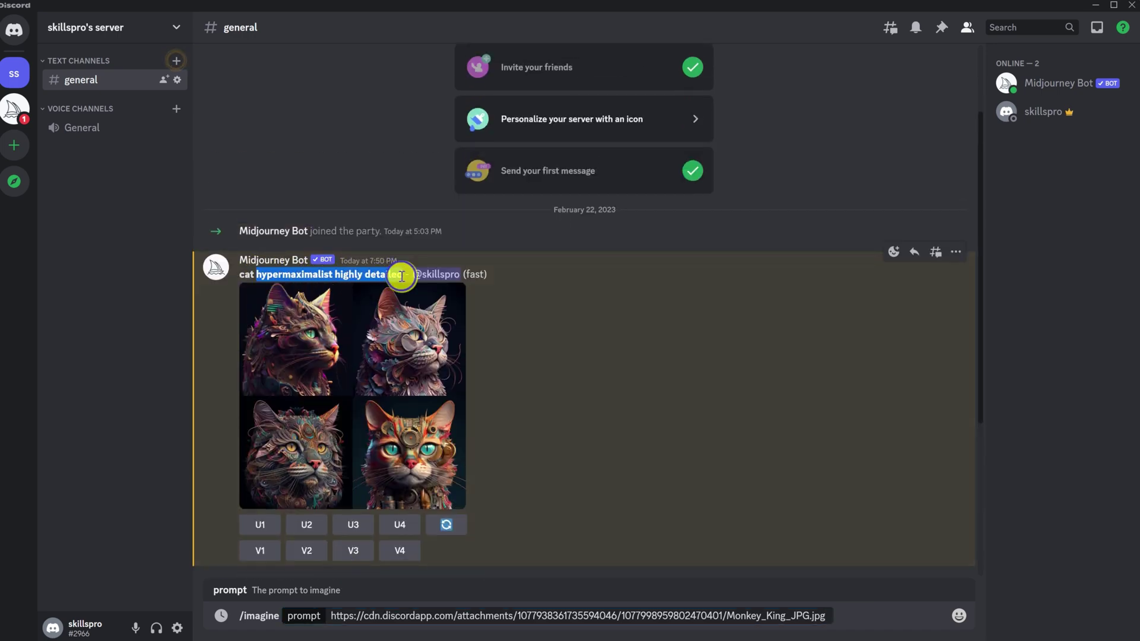
pyautogui.rightClick(400, 275)
pyautogui.click(416, 290)
pyautogui.scroll(-4, 451, 320)
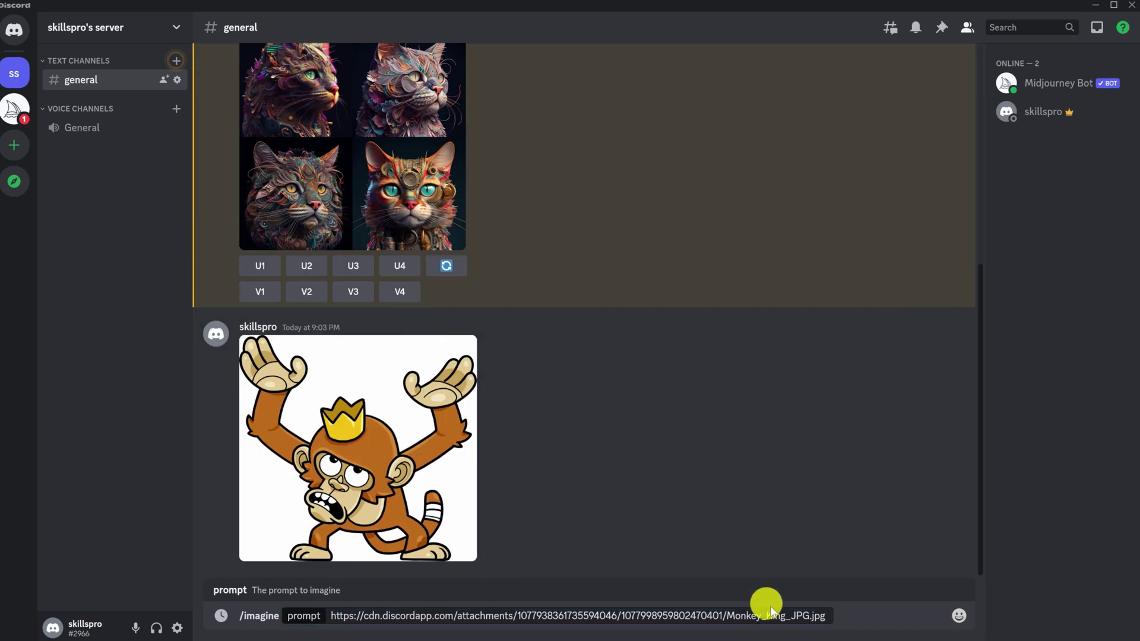
pyautogui.click(829, 618)
pyautogui.hotkey('ctrl', 'v')
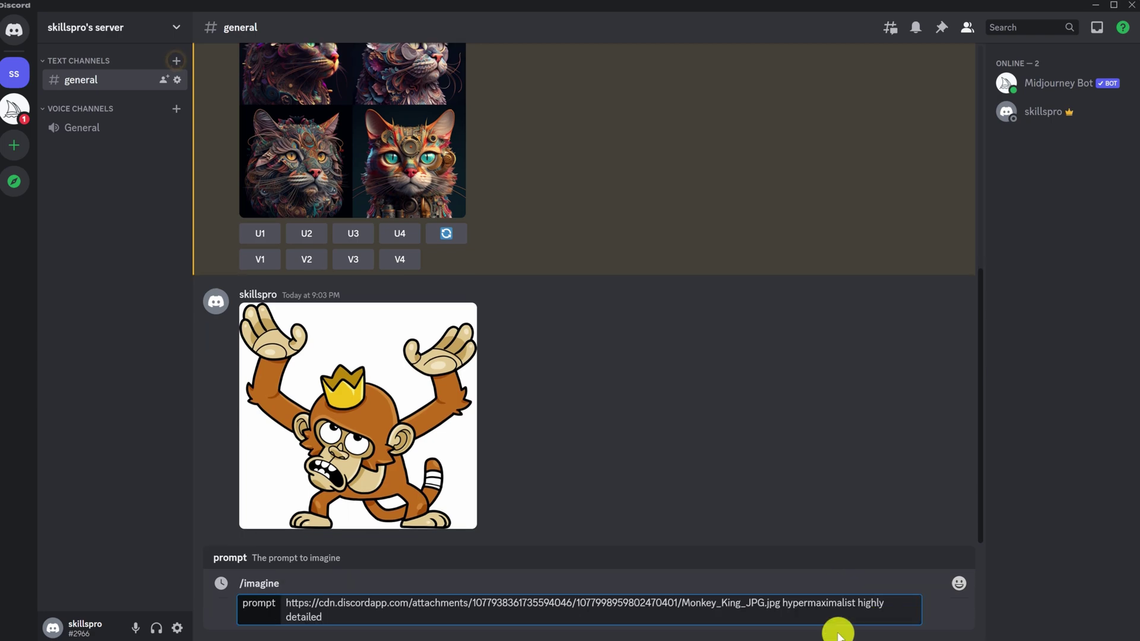
pyautogui.press('Return')
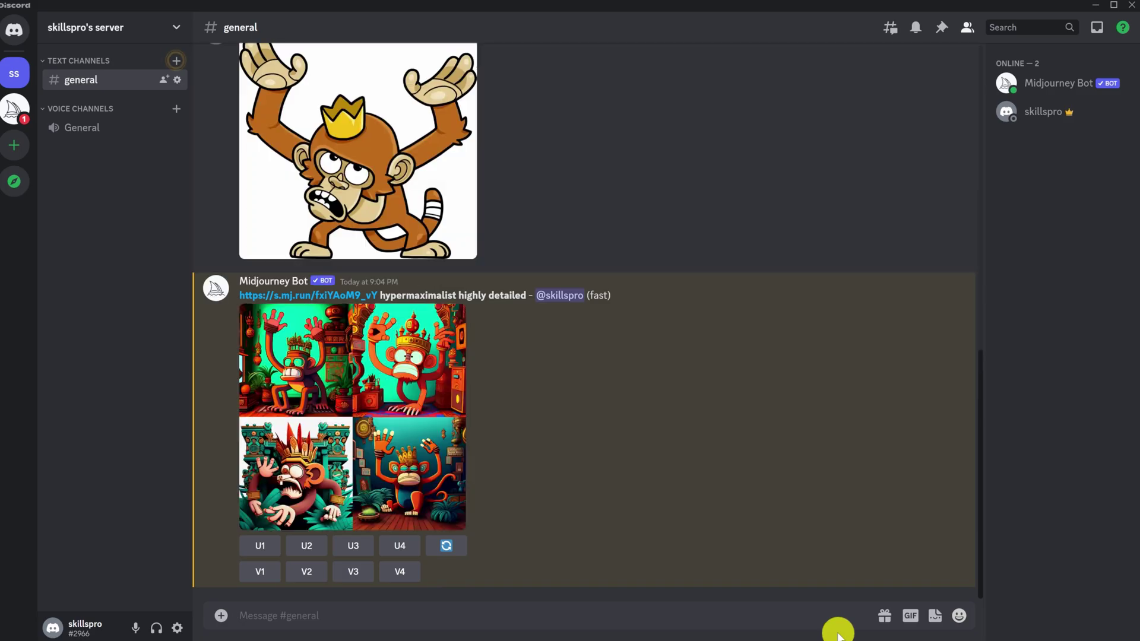
# - Blend Snake102.jpg with Monkey King_JPG.jpg via /blend and preview the resulting snake–monkey grid
pyautogui.click(418, 402)
pyautogui.click(598, 615)
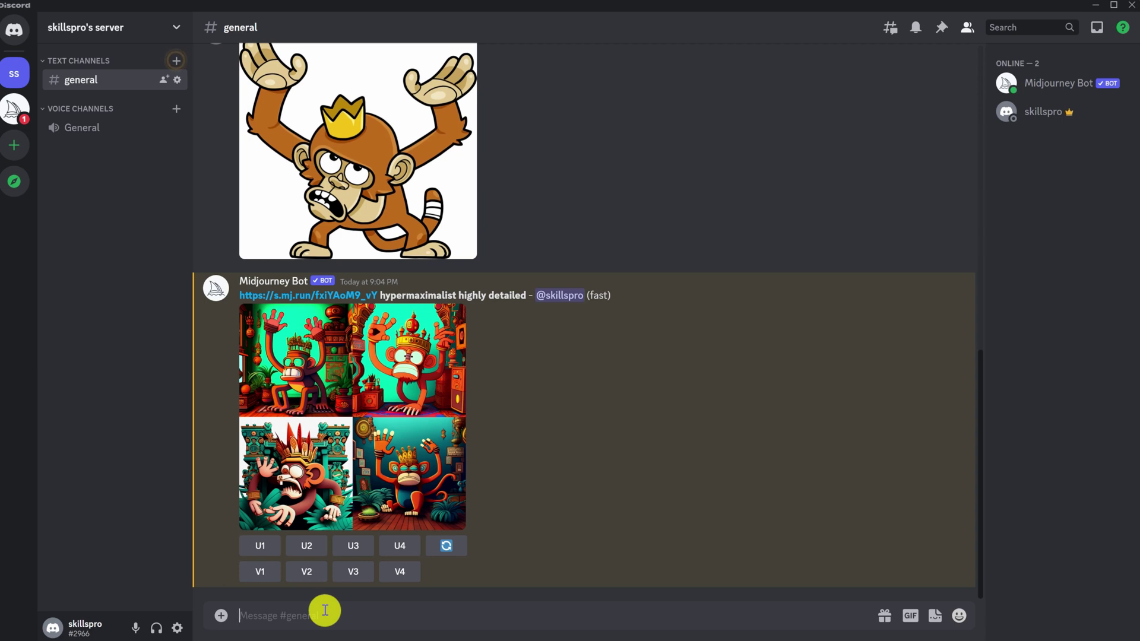
pyautogui.write('/b')
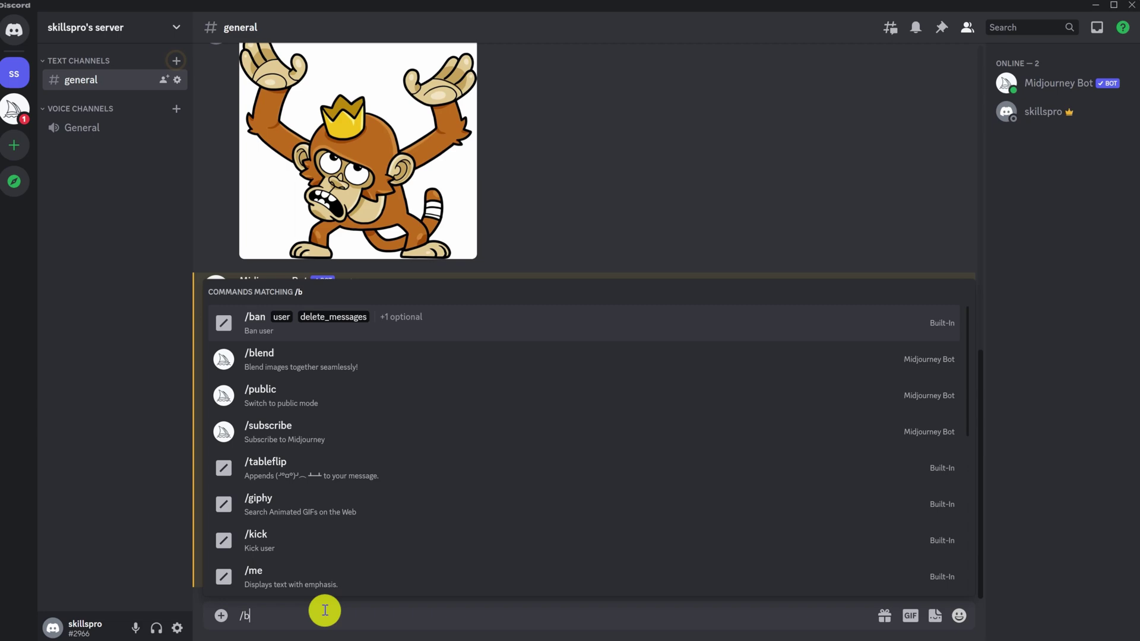
pyautogui.write('lend')
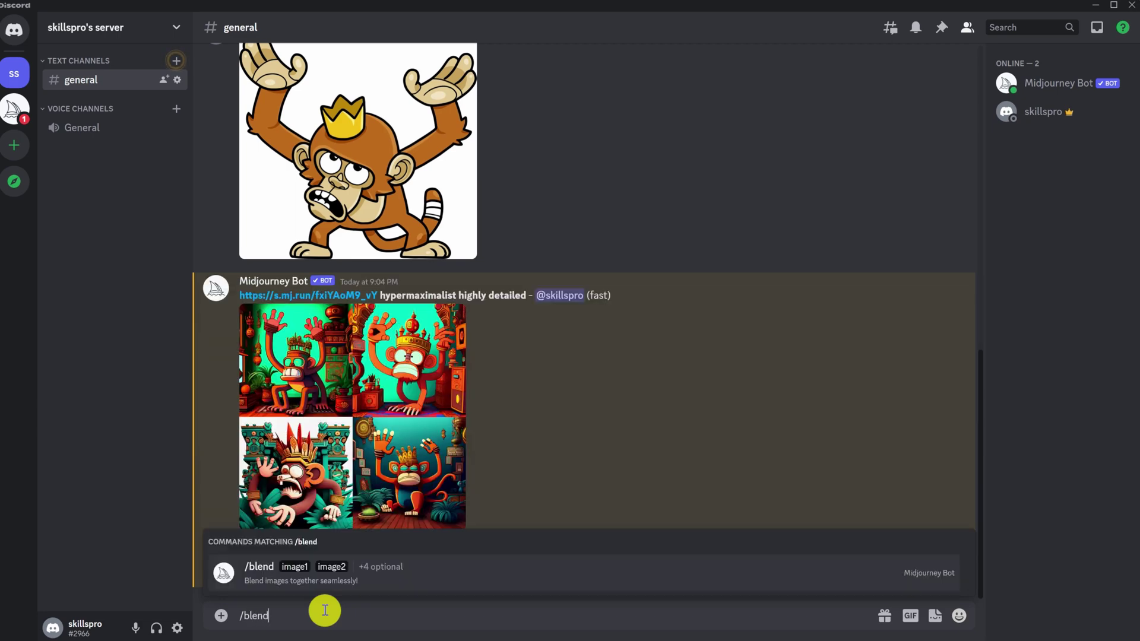
pyautogui.press('Return')
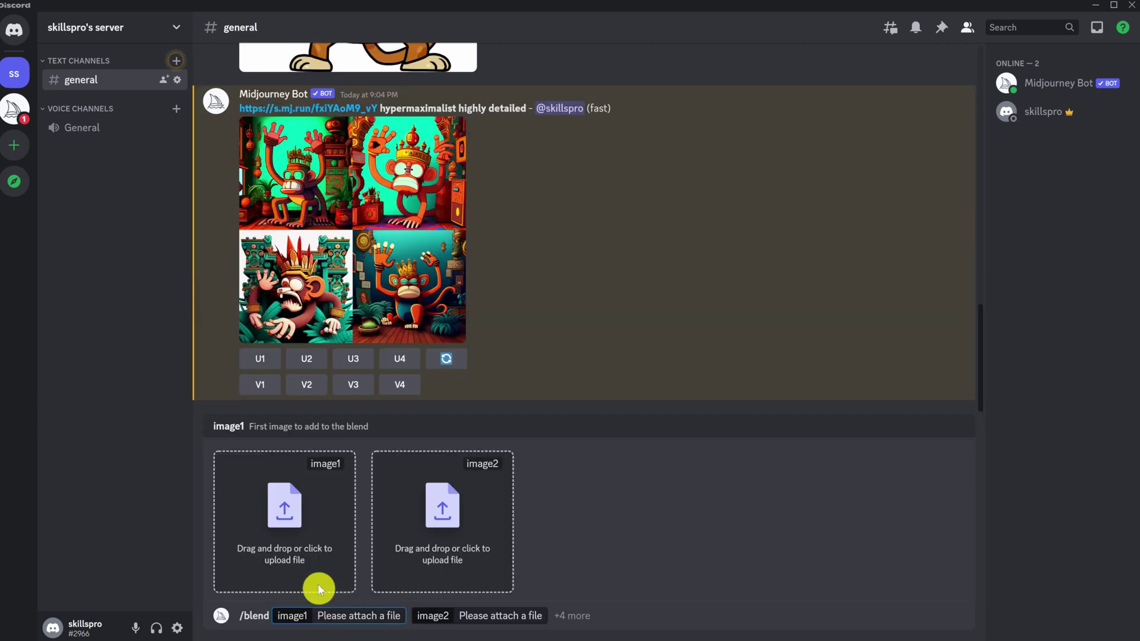
pyautogui.click(313, 538)
pyautogui.click(446, 530)
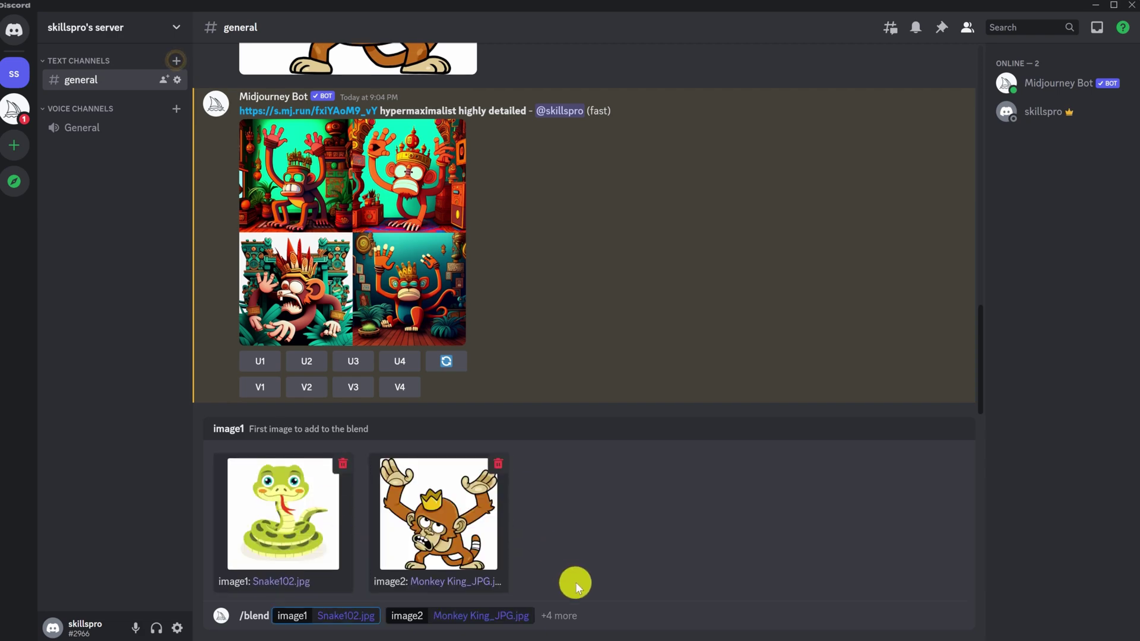
pyautogui.click(612, 613)
pyautogui.press('Return')
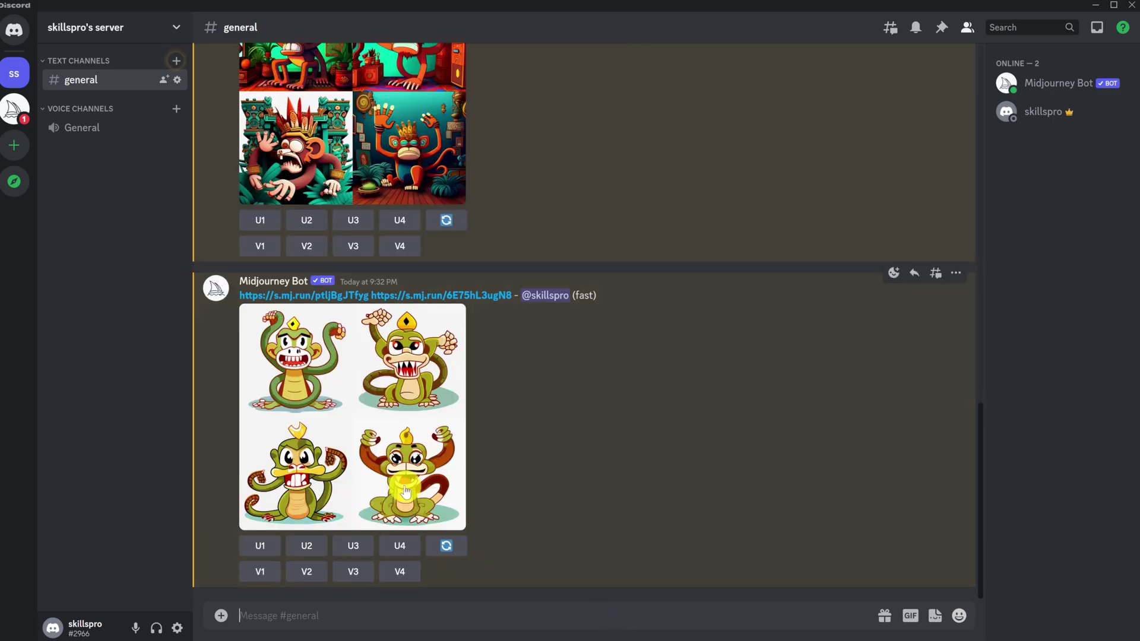
pyautogui.click(406, 490)
pyautogui.click(561, 519)
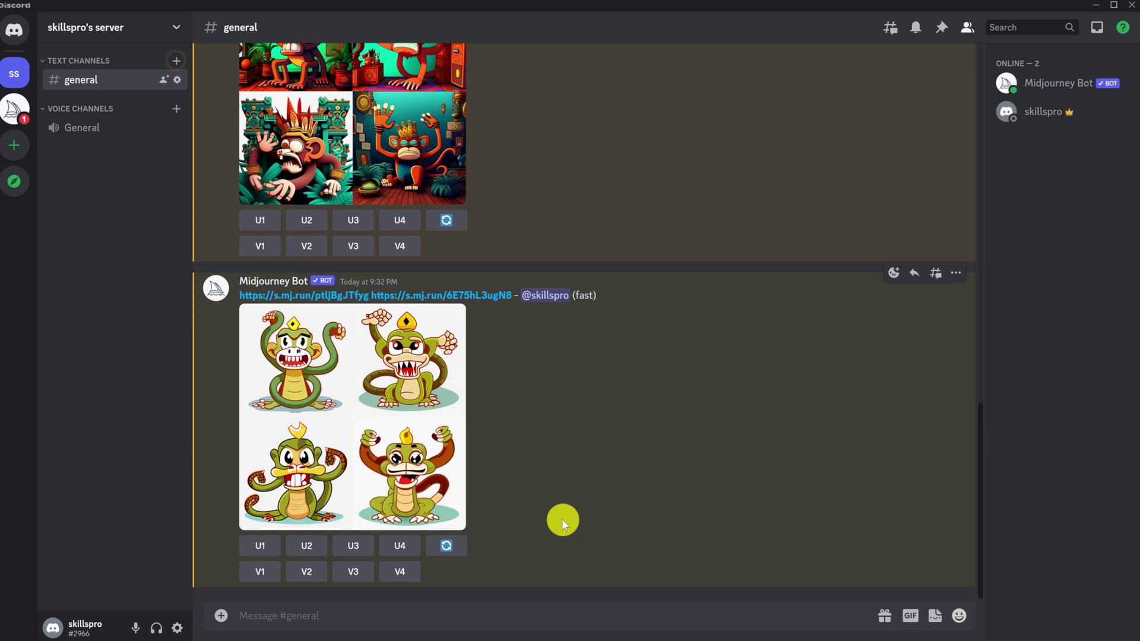
# - Copy the earlier monkey prompt and resubmit it via /imagine with --ar 3:2
pyautogui.scroll(3, 562, 519)
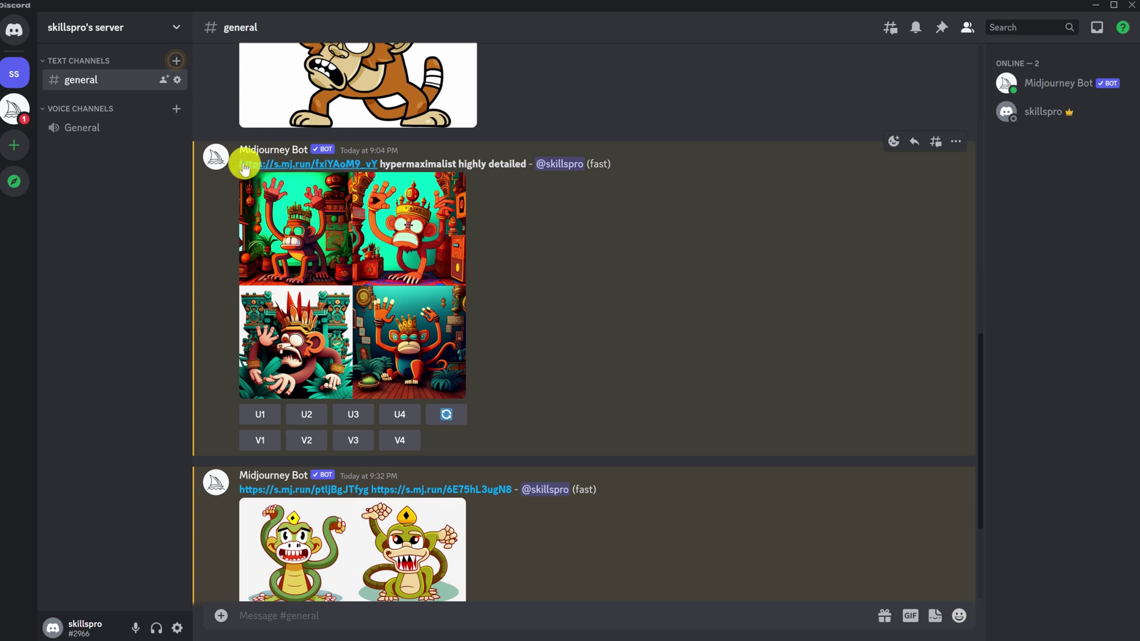
pyautogui.moveTo(244, 168); pyautogui.dragTo(527, 167)
pyautogui.hotkey('ctrl', 'c')
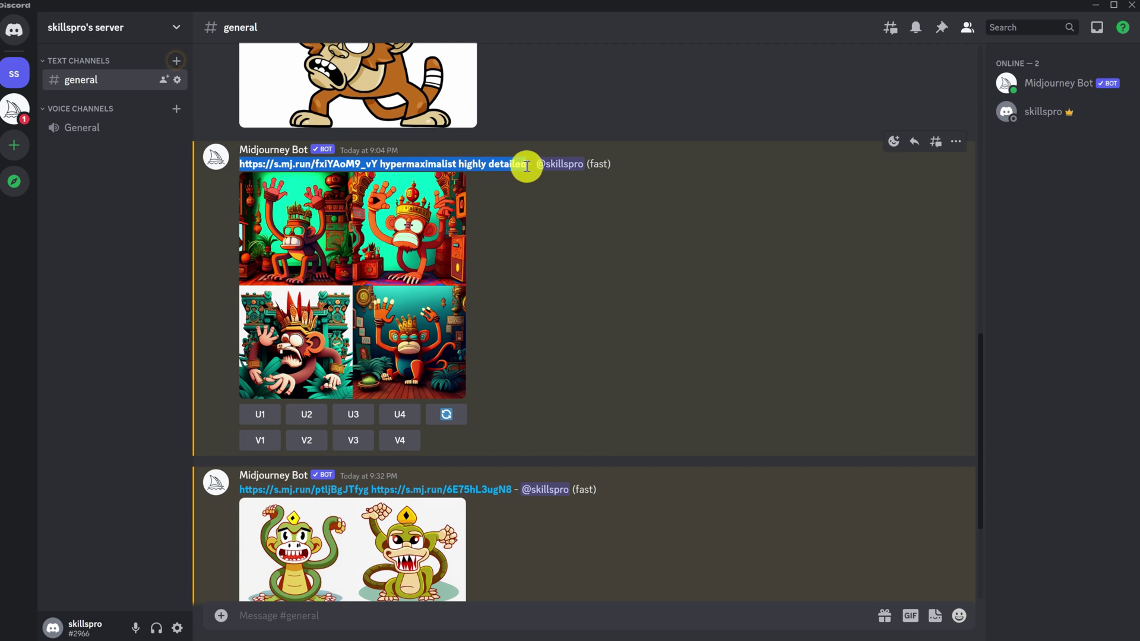
pyautogui.scroll(-3, 522, 255)
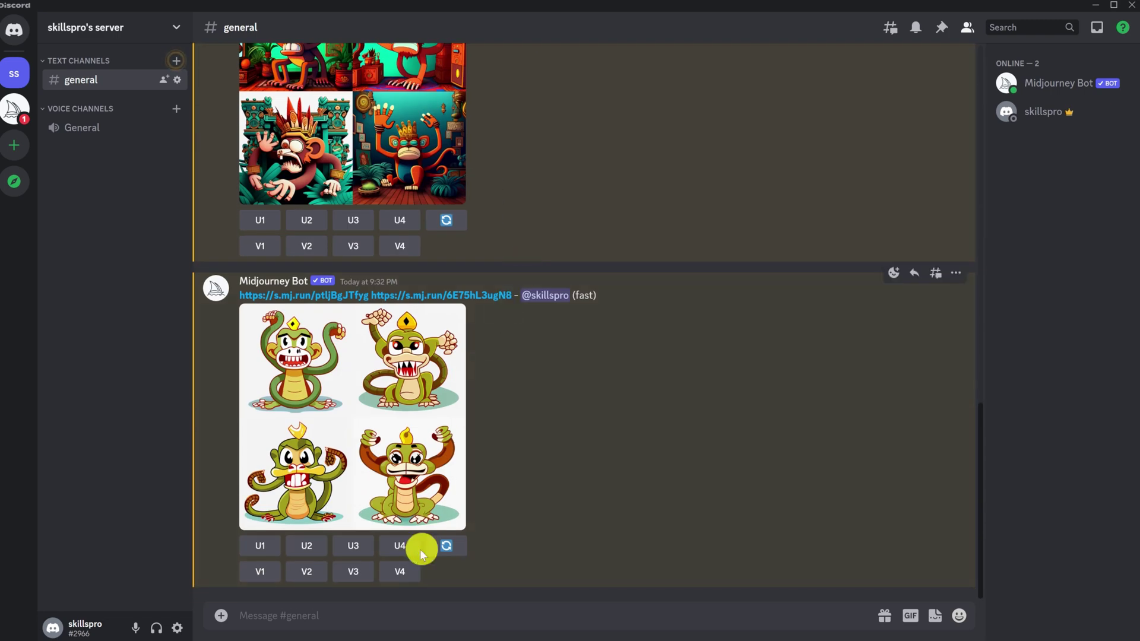
pyautogui.click(338, 616)
pyautogui.write('/imagine')
pyautogui.press('Tab')
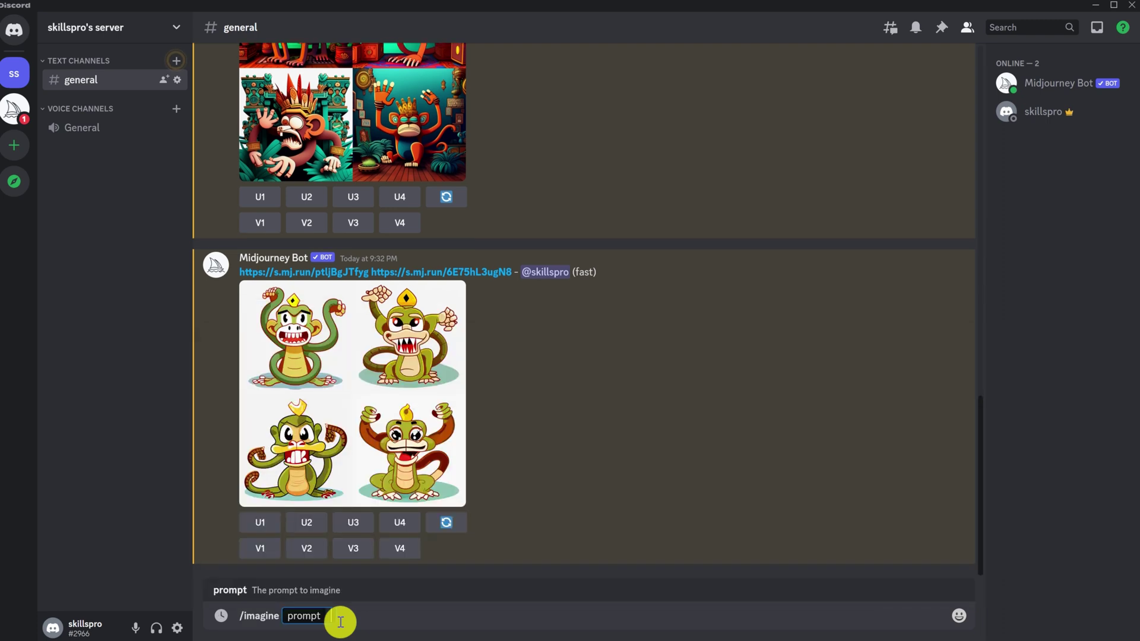
pyautogui.hotkey('ctrl', 'v')
pyautogui.write('--')
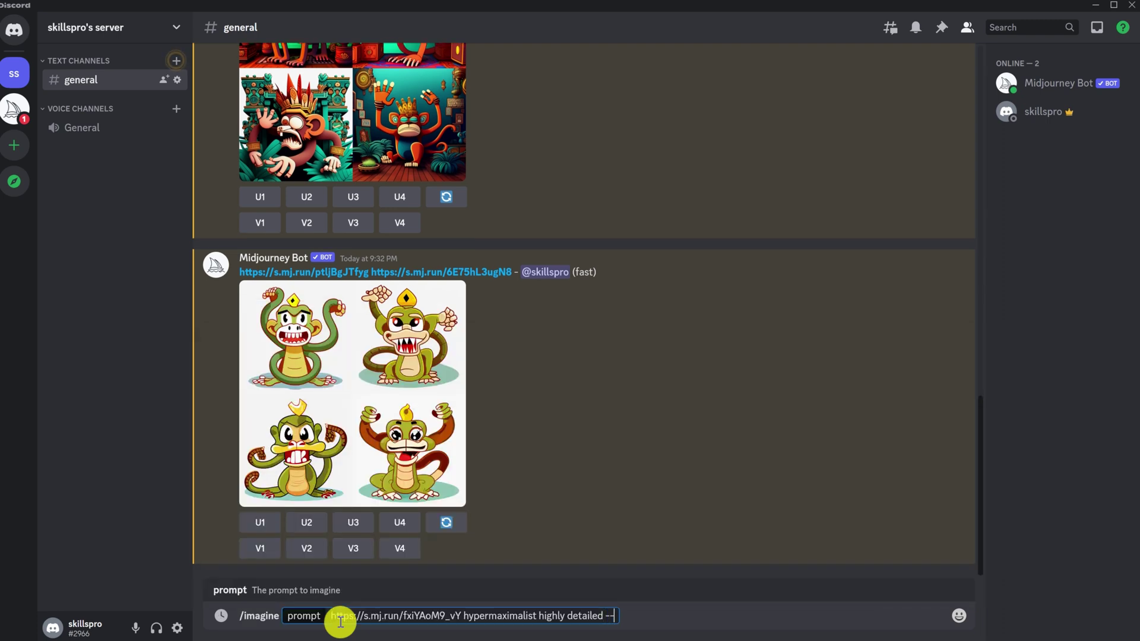
pyautogui.write('ar 3:2')
pyautogui.press('Return')
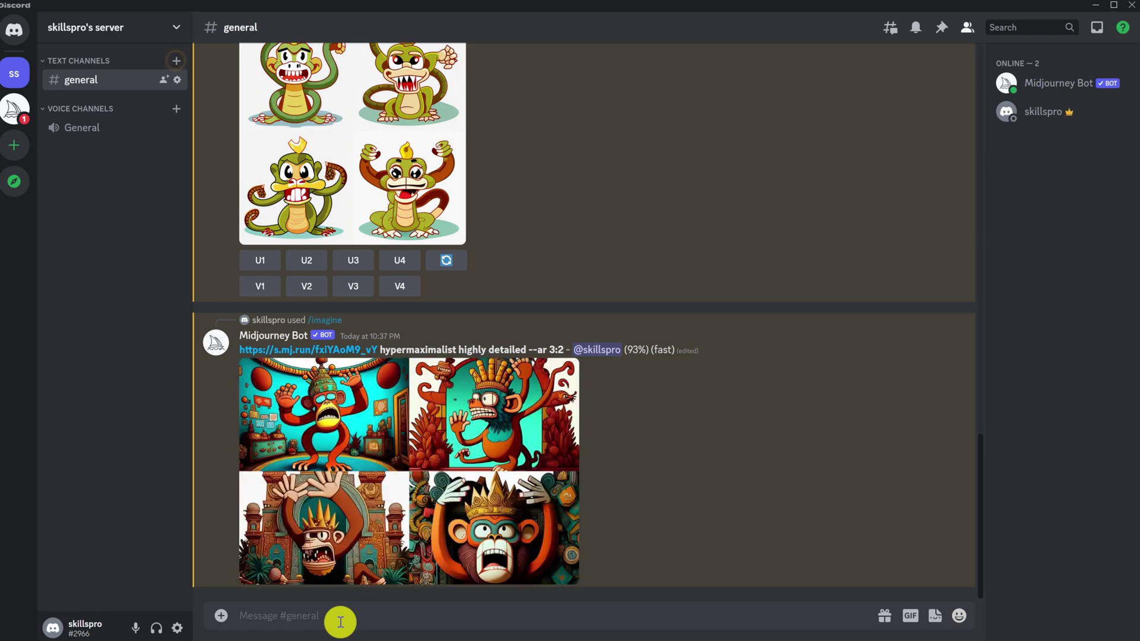
# - Resubmit the same monkey prompt via /imagine with --ar 2:3 for a portrait grid
pyautogui.write('/')
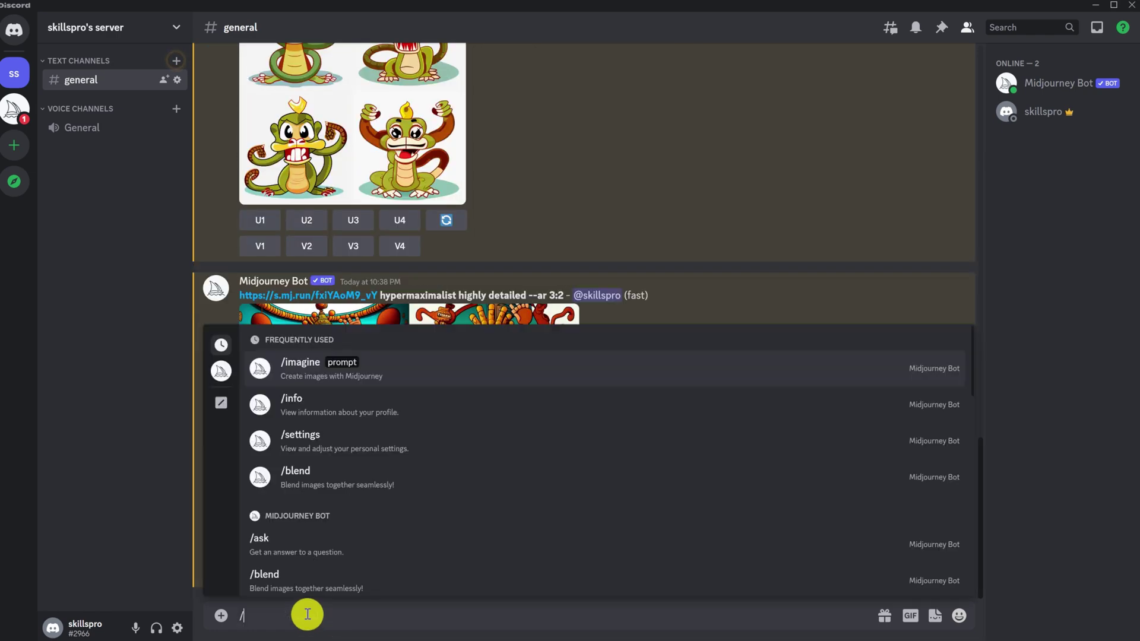
pyautogui.press('Return')
pyautogui.hotkey('ctrl', 'v')
pyautogui.write('--ar')
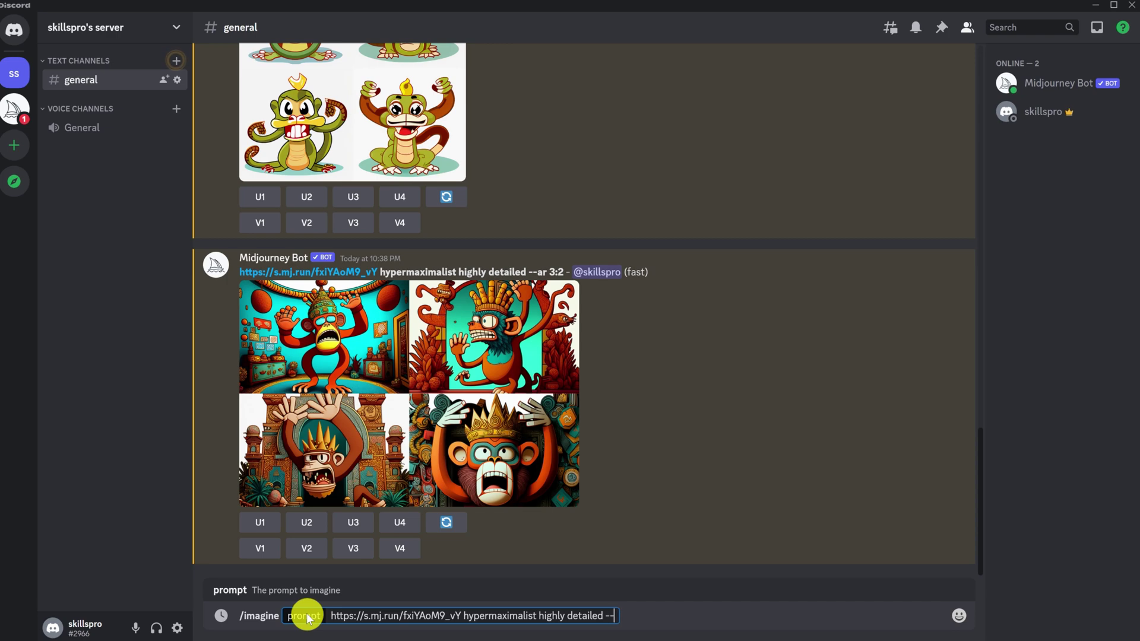
pyautogui.write(' 2:3')
pyautogui.press('Return')
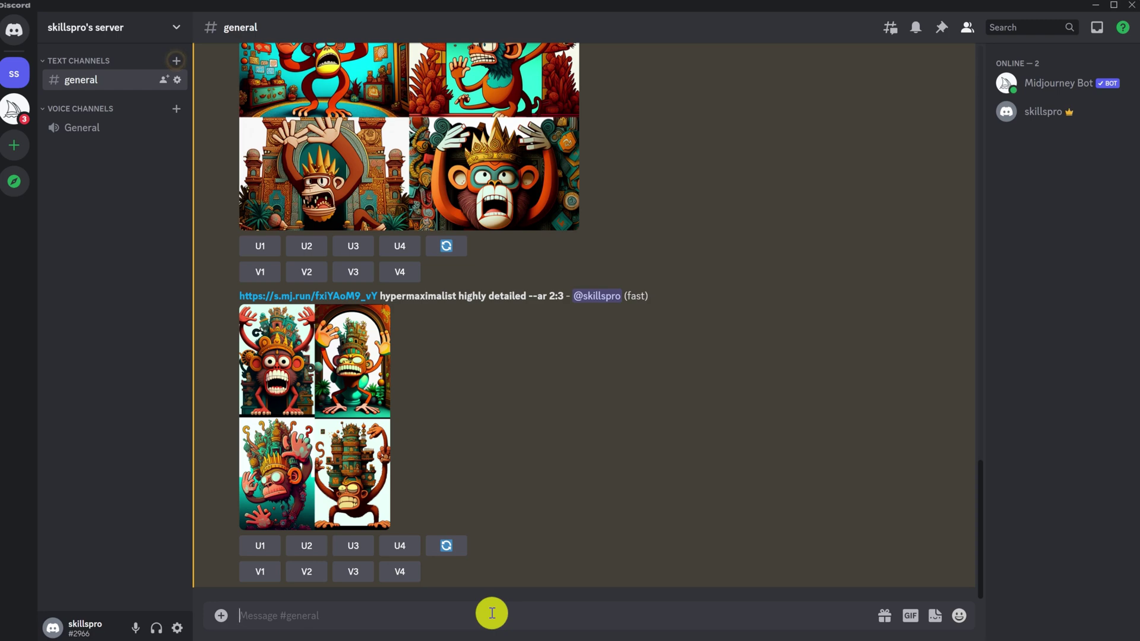
# - Submit the Midjourney /imagine prompt 'sun::2 cloud::1' in the message box
pyautogui.click(491, 613)
pyautogui.write('/')
pyautogui.press('Tab')
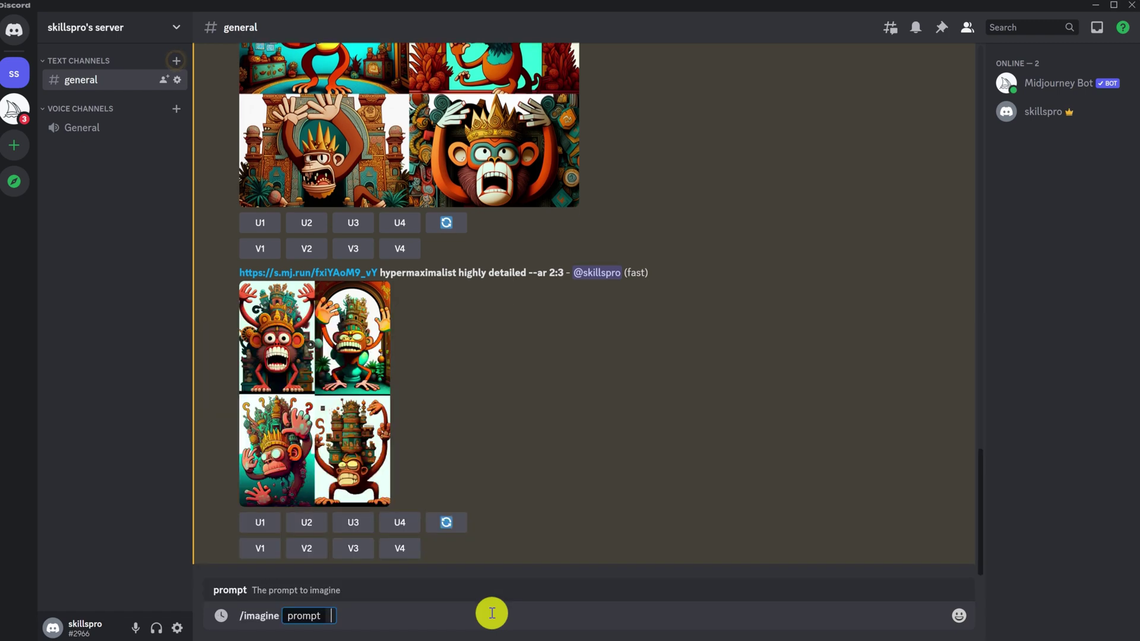
pyautogui.write('sun::2 cloud')
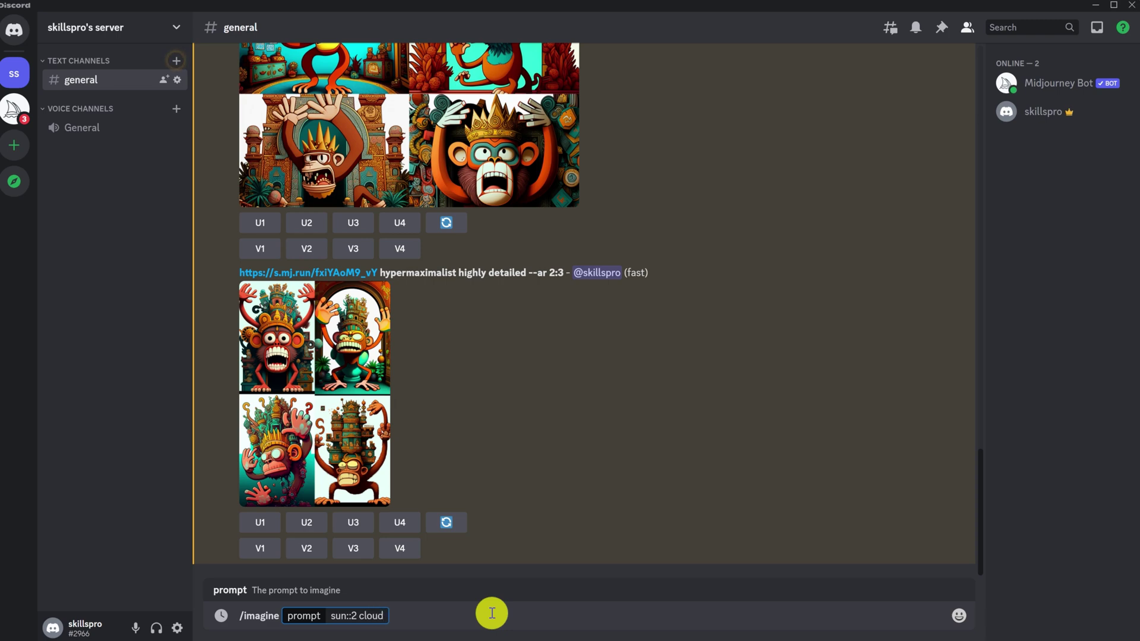
pyautogui.write('::1')
pyautogui.press('Return')
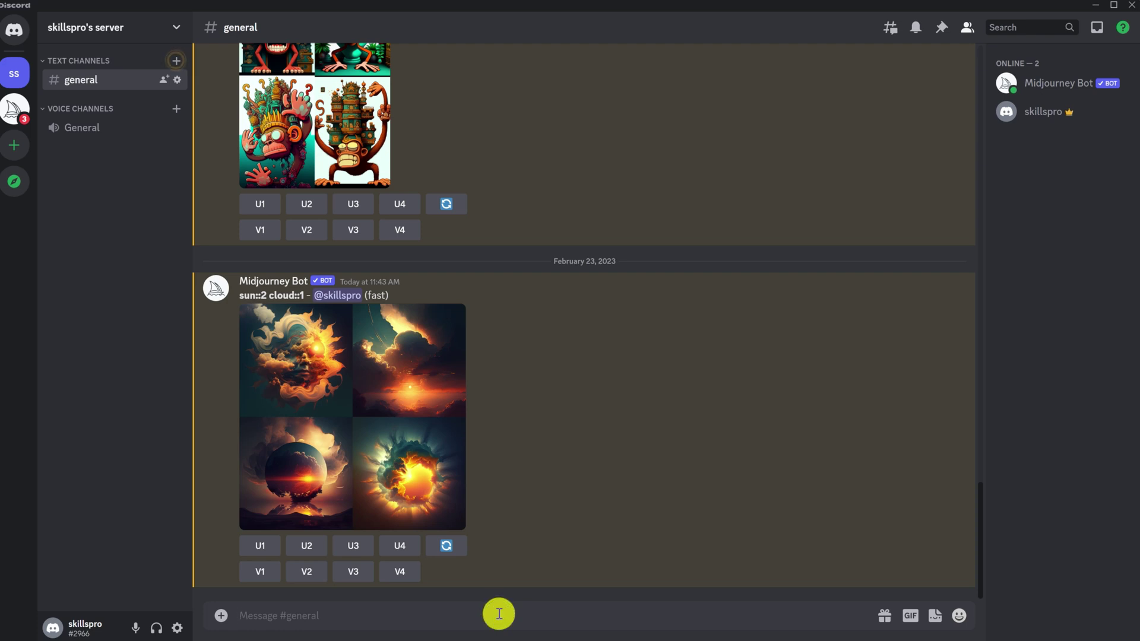
# - Submit a second /imagine prompt 'sun::2 cloud::1 face::0.5' adding a half-weighted face
pyautogui.write('/')
pyautogui.press('Return')
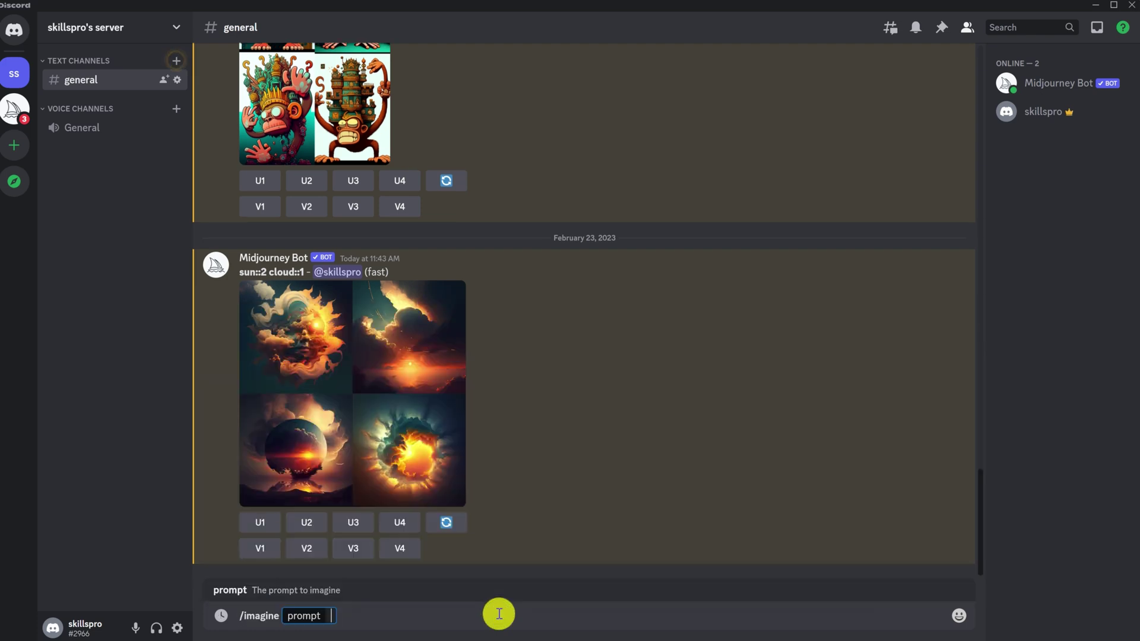
pyautogui.write('sun::2 cloud::1 fa')
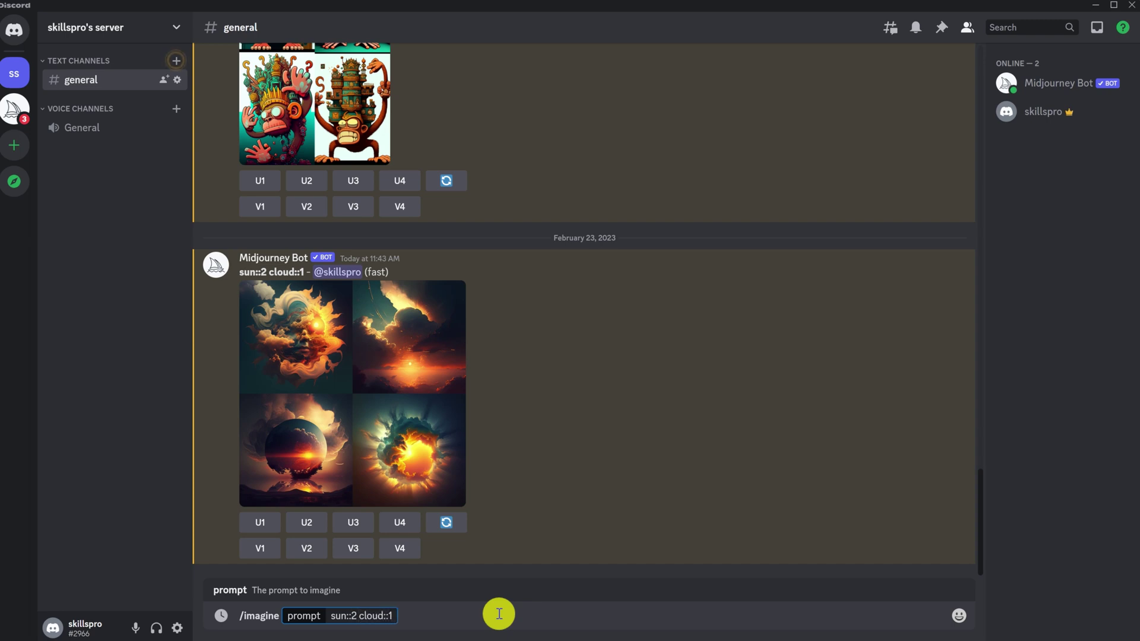
pyautogui.write('ce::0.')
pyautogui.write('5')
pyautogui.press('Return')
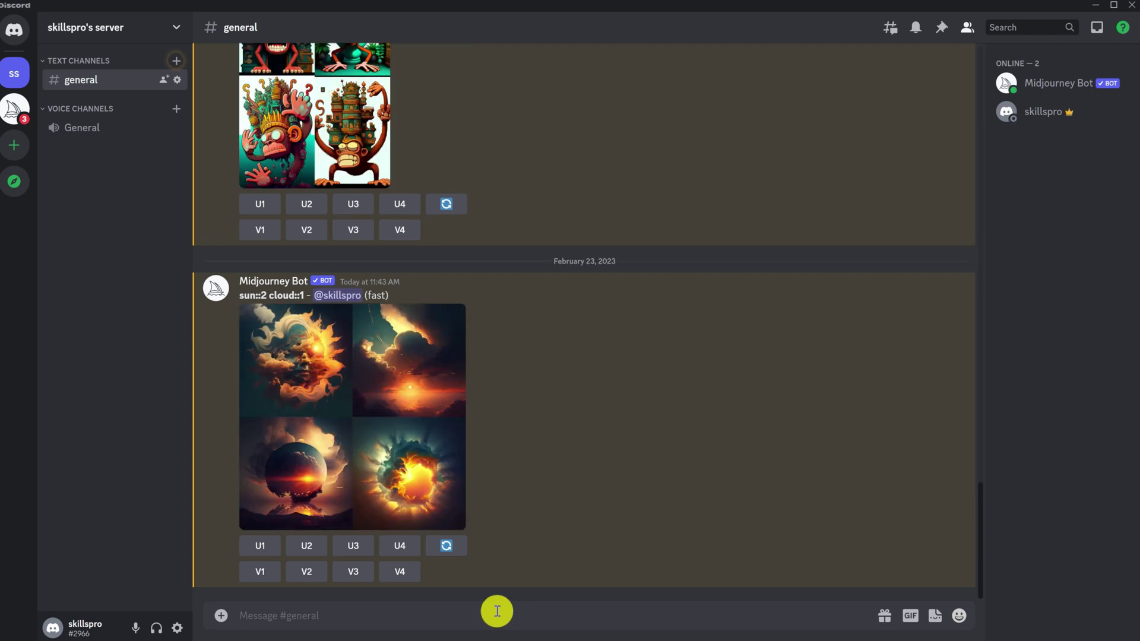
# - Submit the Midjourney /imagine prompt 'house --no black'
pyautogui.write('/imagine')
pyautogui.press('Tab')
pyautogui.write('house')
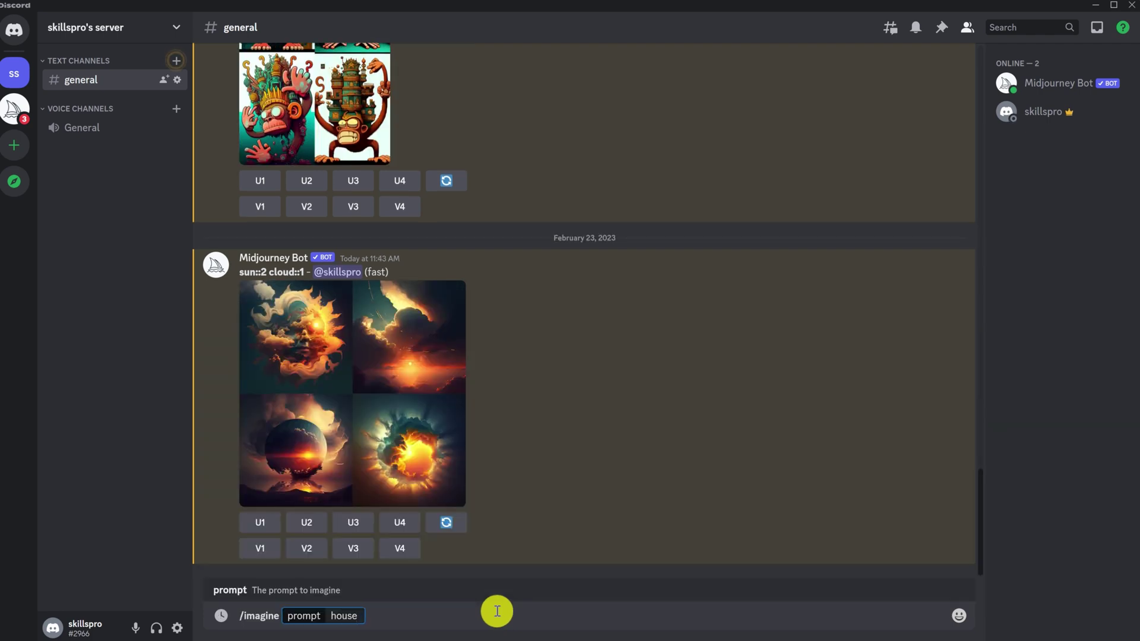
pyautogui.write(' --no black')
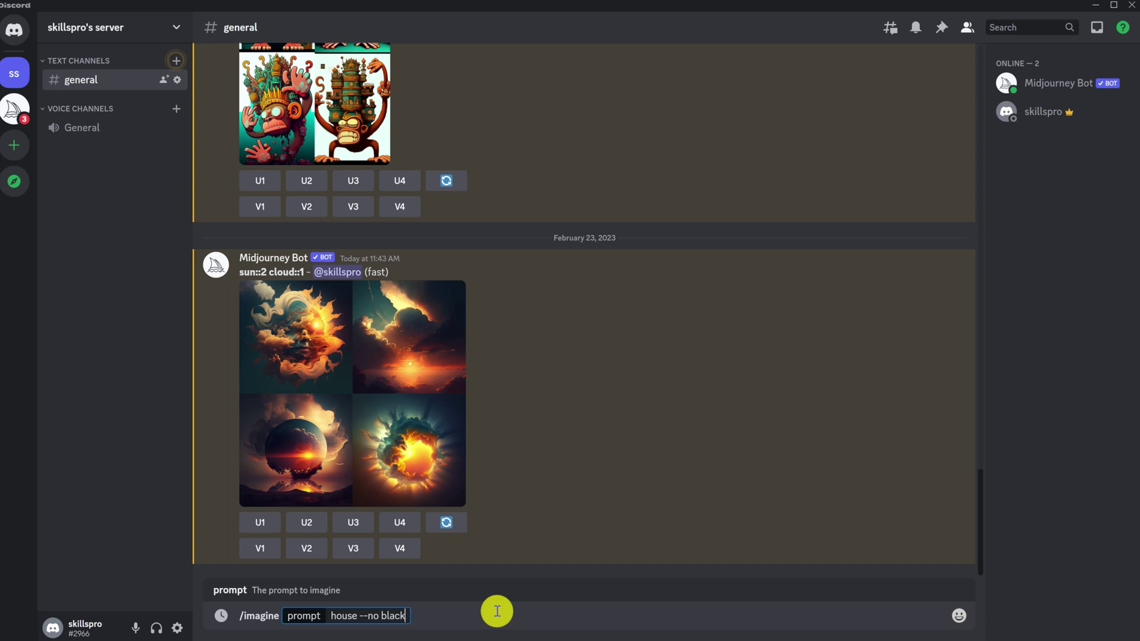
pyautogui.press('Return')
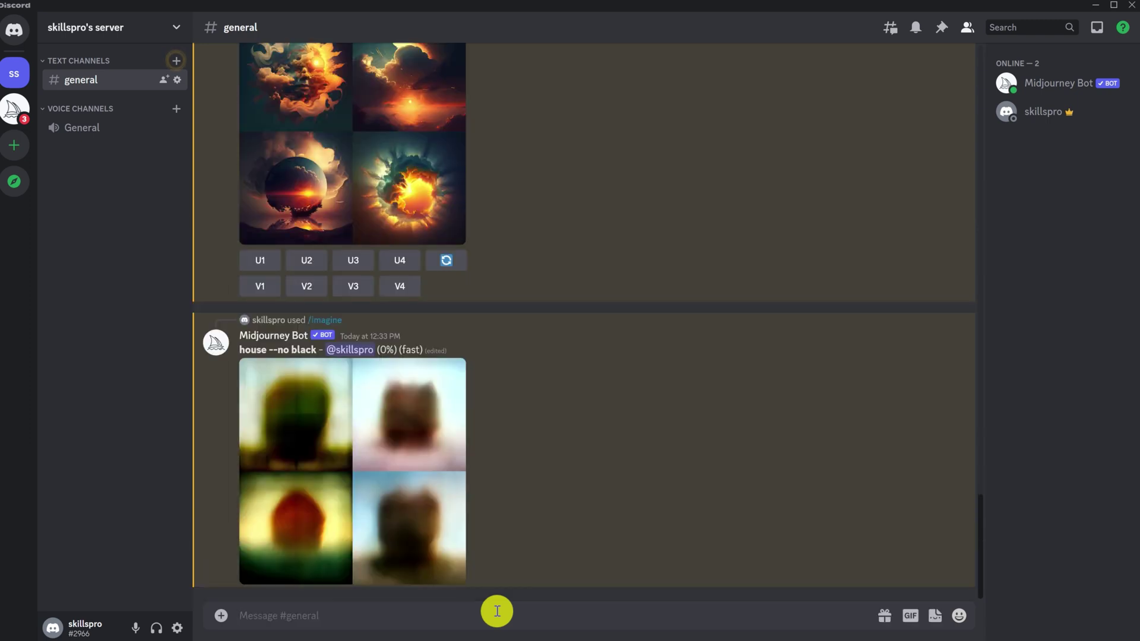